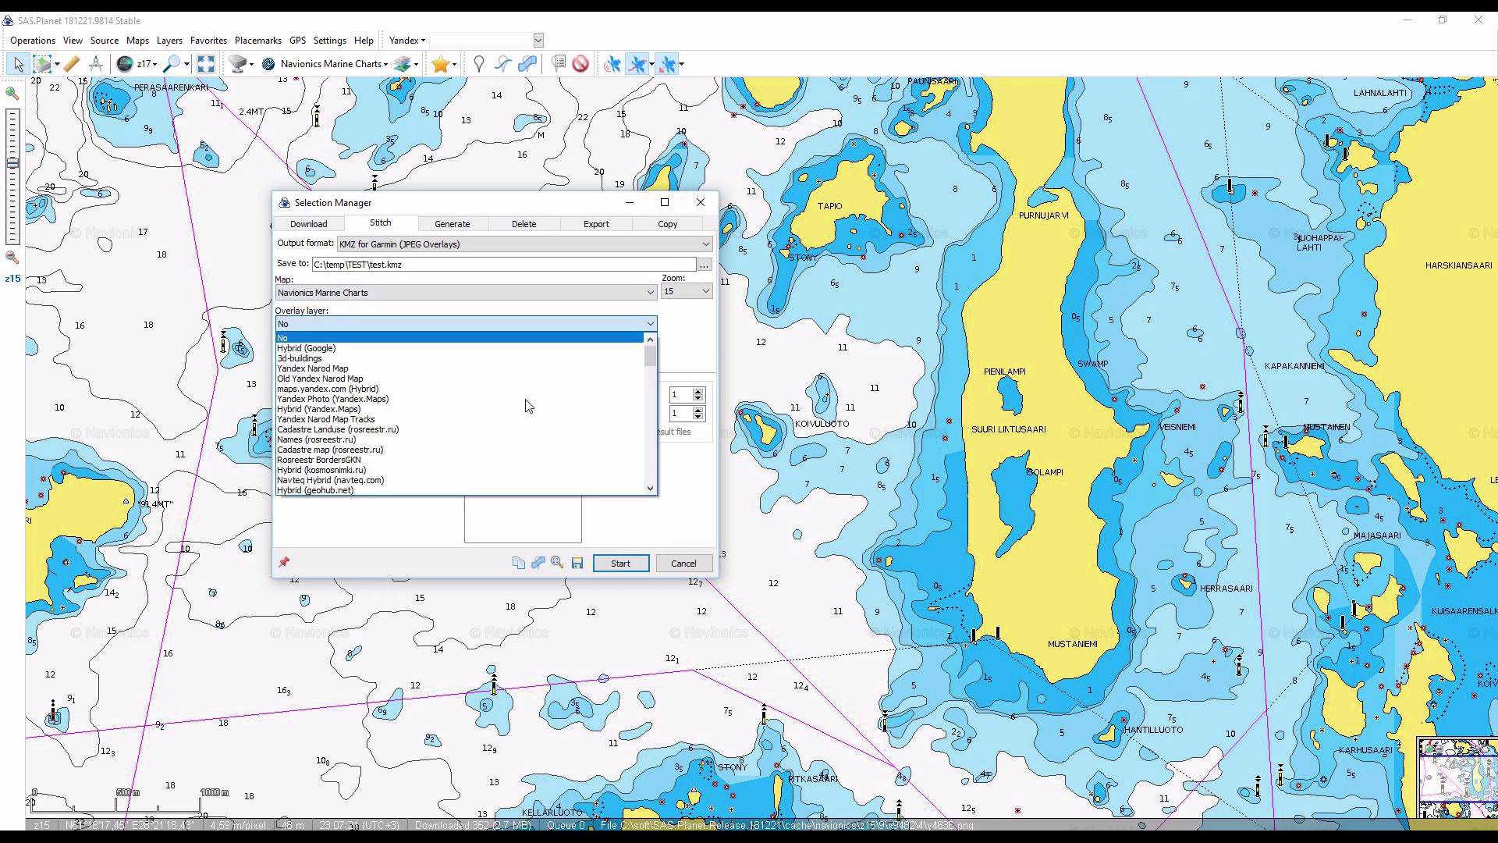
Leave the overlay layer as No and set the projection to Mercator / Google Maps (Sphere Radius 6378137) / EPSG:3785
{"action": "key", "text": "Escape"}
{"action": "key", "text": "Tab"}
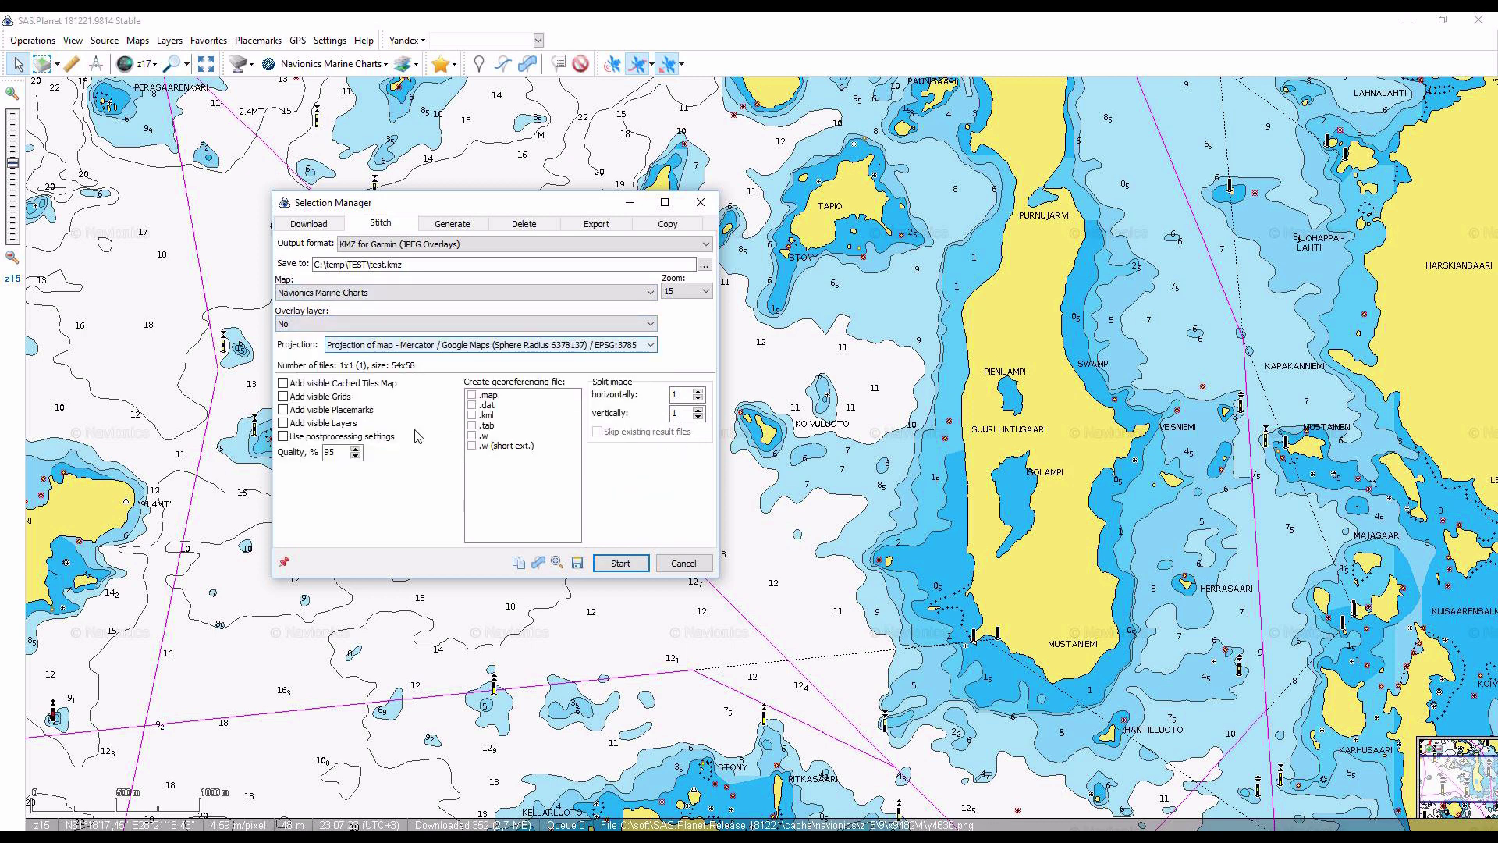
{"action": "key", "text": "alt+Down"}
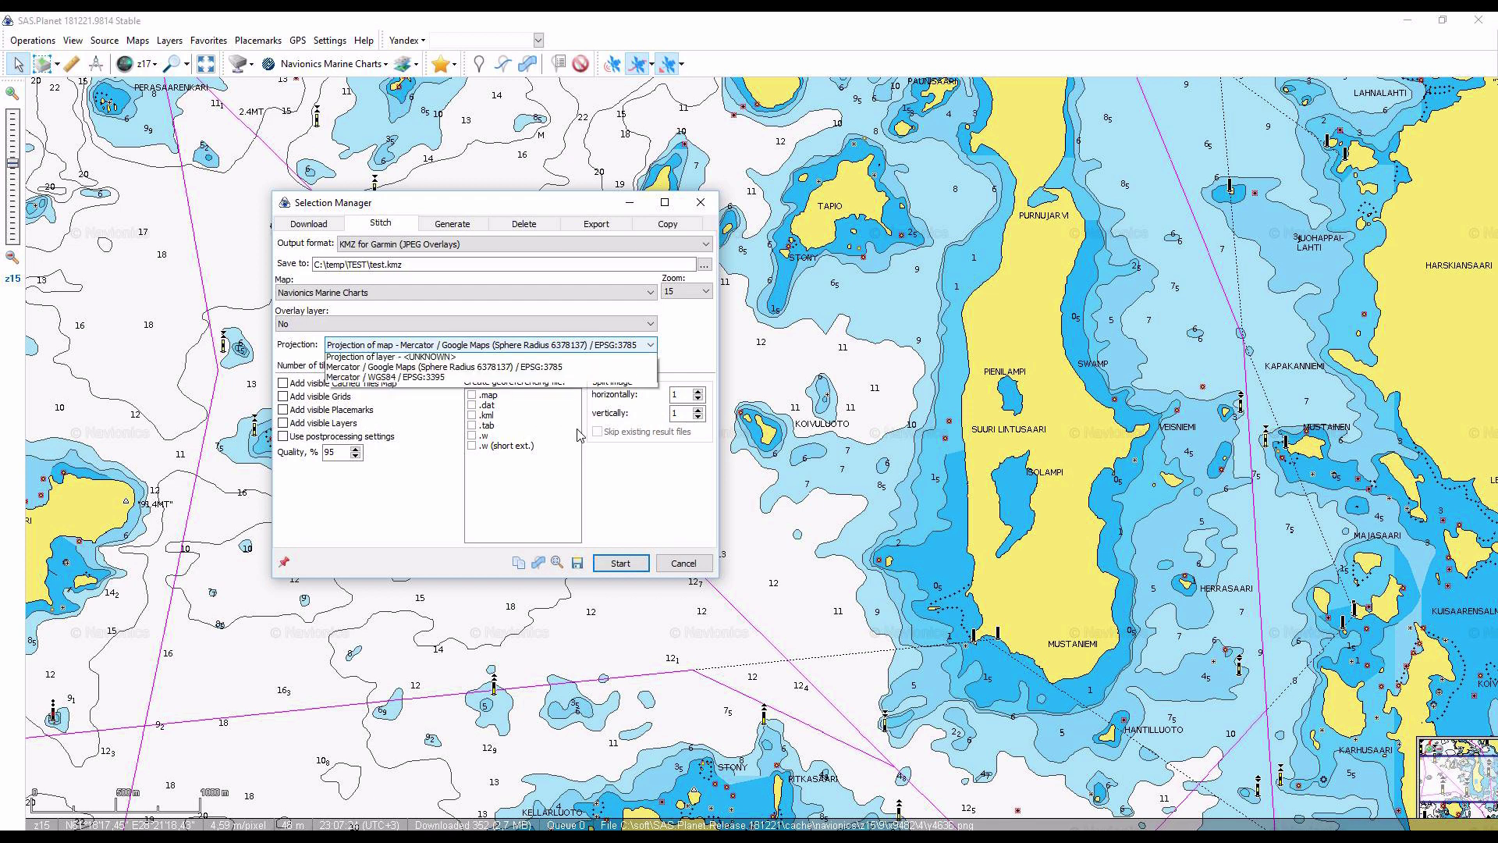
{"action": "key", "text": "Down"}
{"action": "key", "text": "Down"}
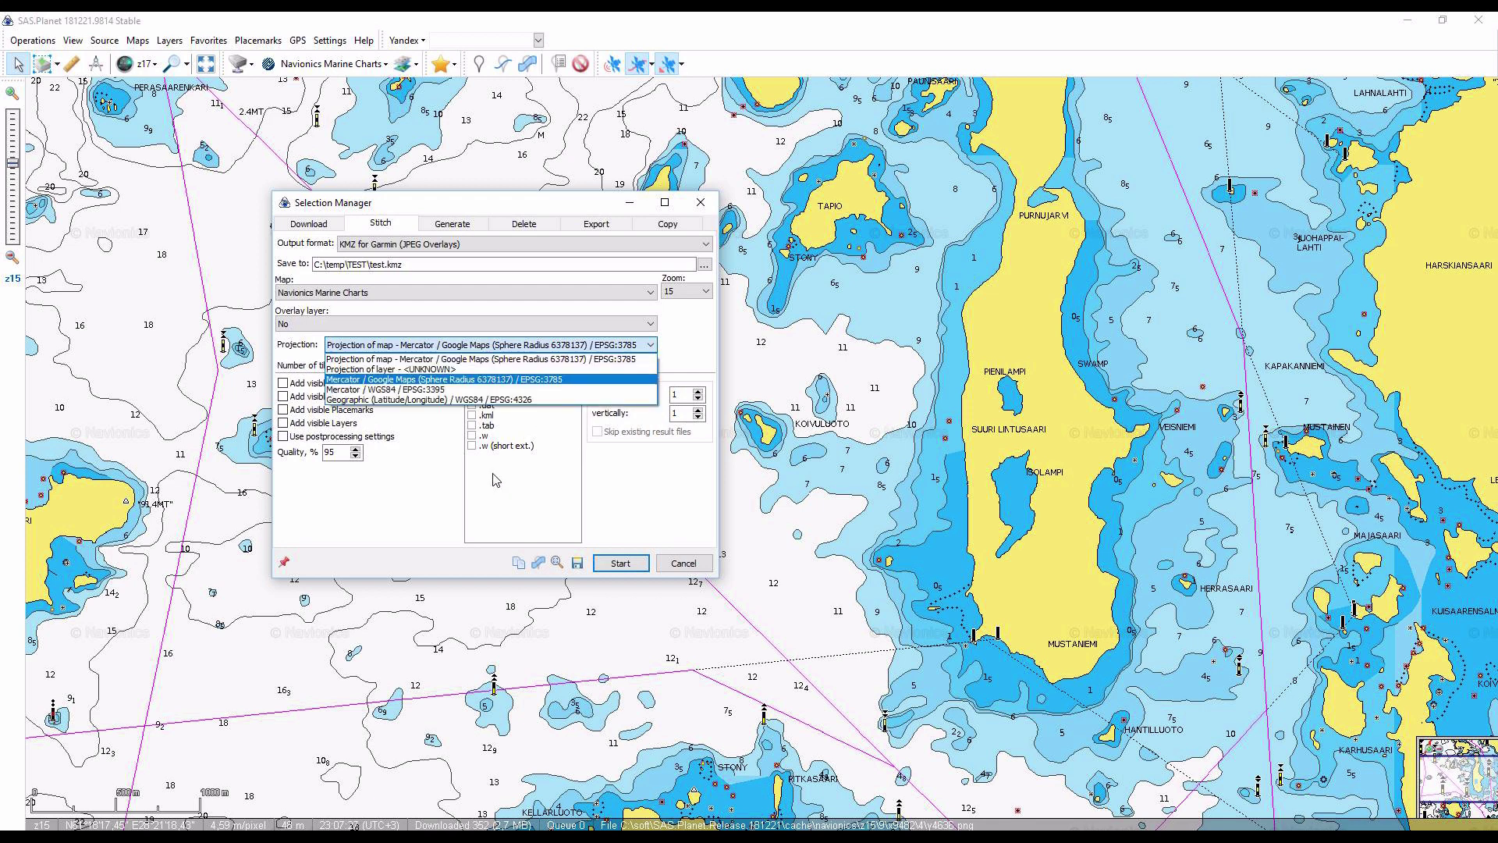
{"action": "key", "text": "Return"}
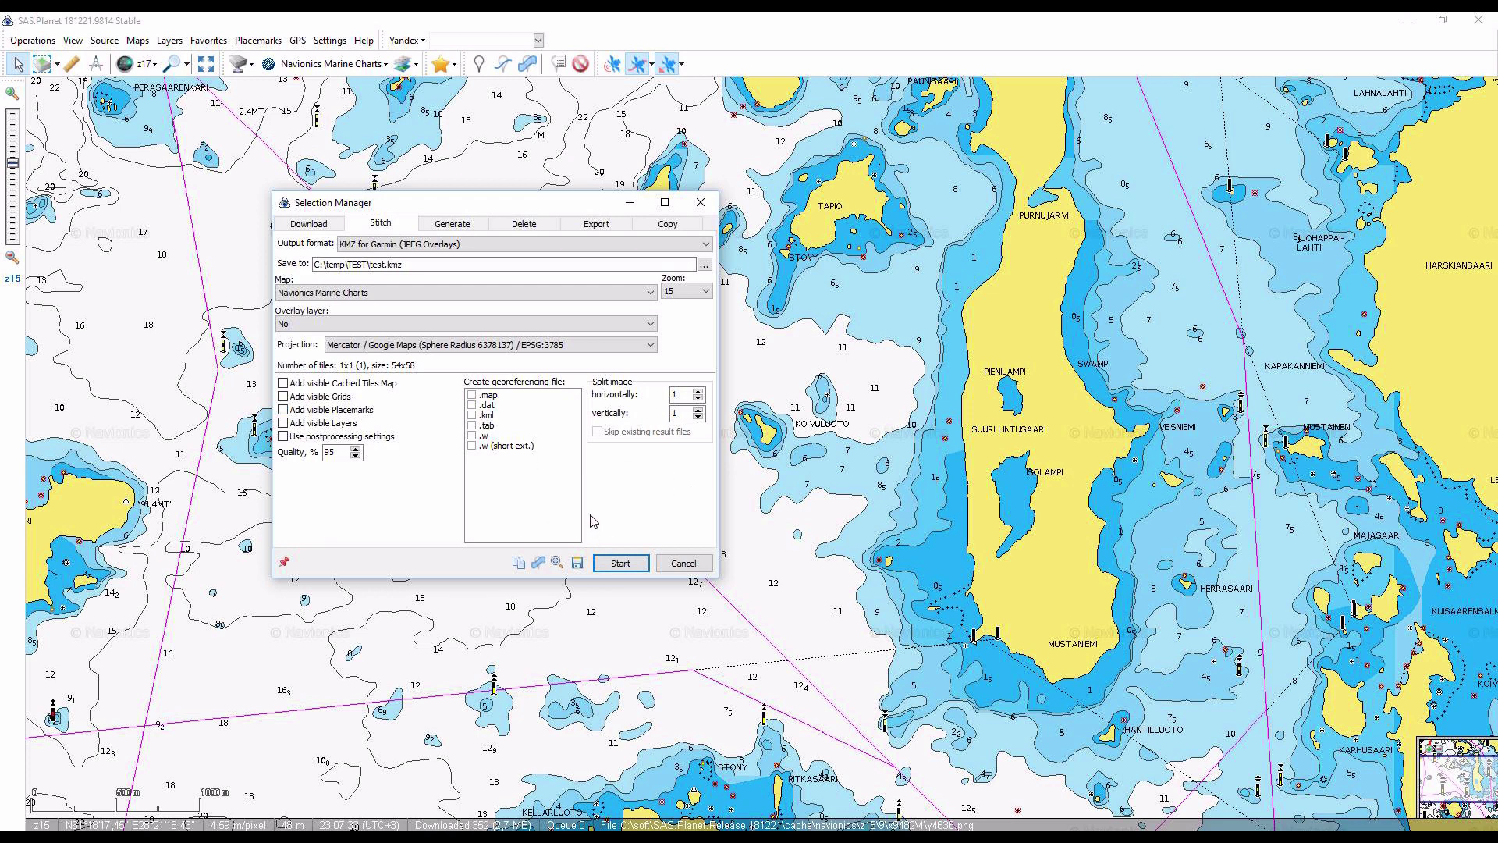
Enable the .kml georeferencing file, set the zoom to 17, and start stitching the KMZ map
{"action": "left_click", "coordinate": [471, 415]}
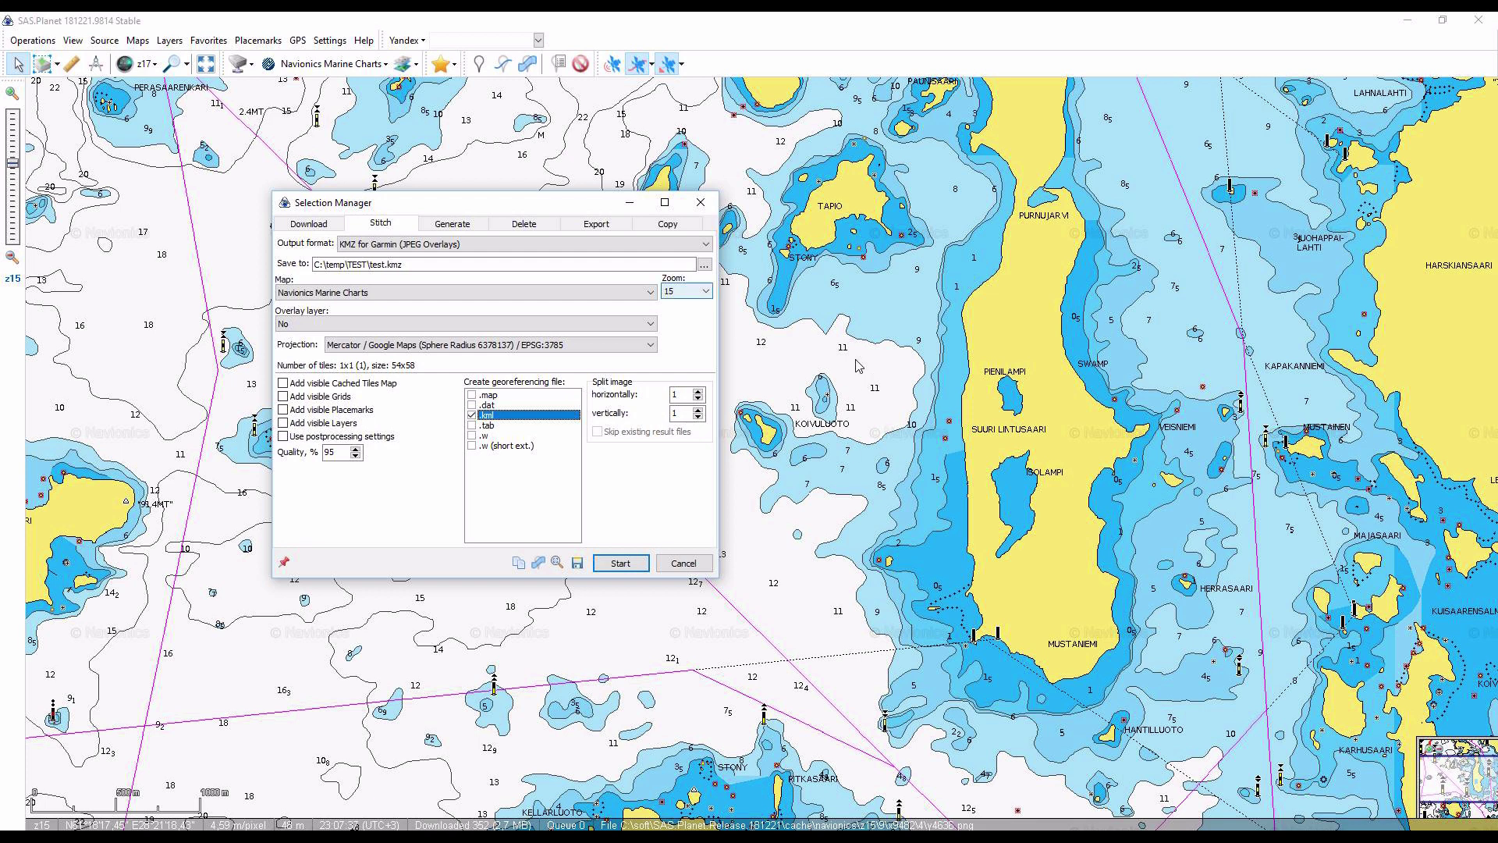
{"action": "left_click", "coordinate": [685, 289]}
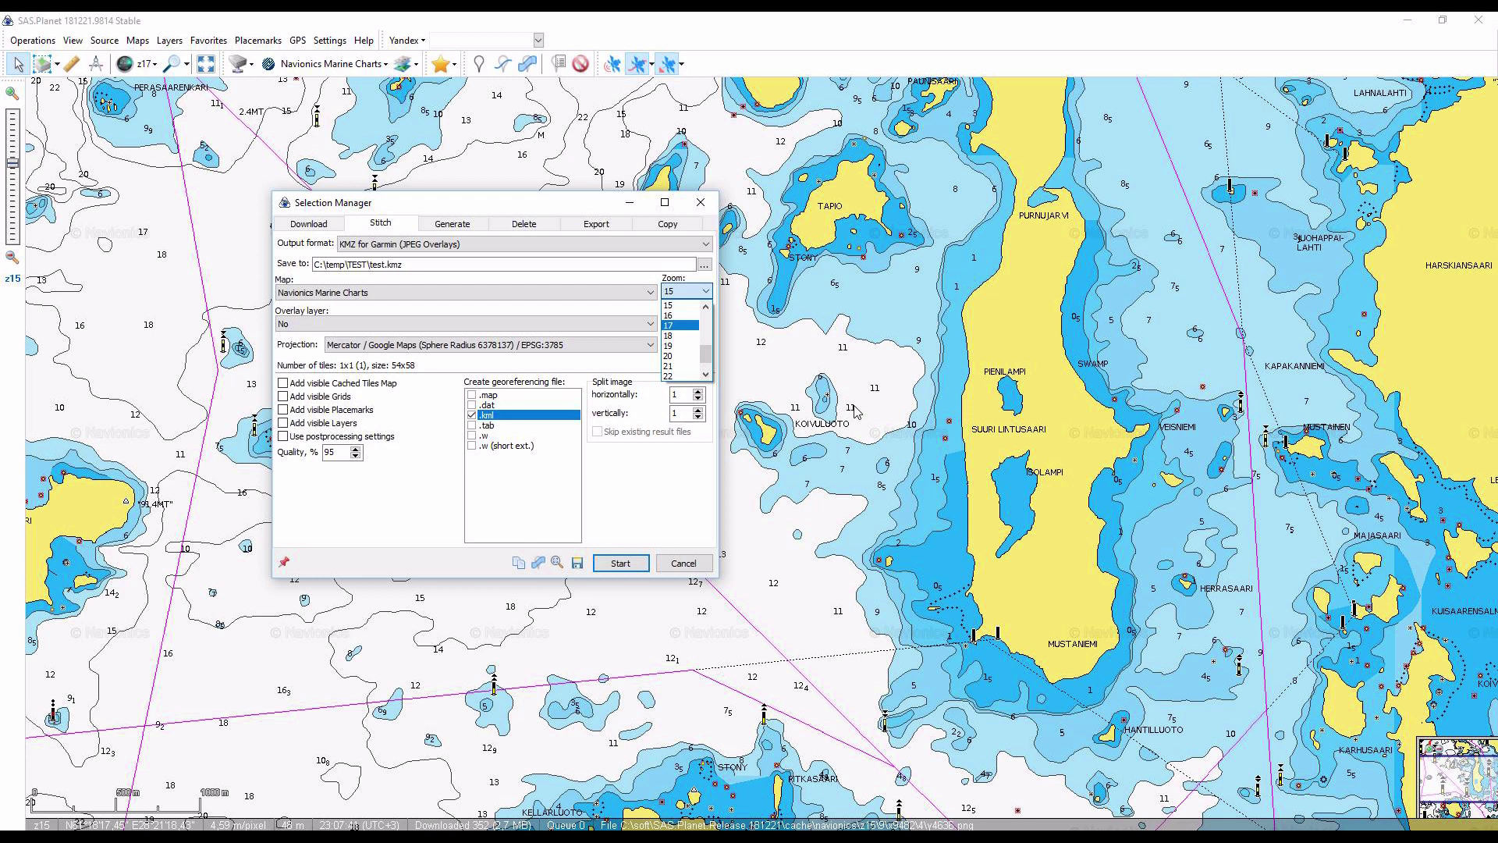
{"action": "key", "text": "Return"}
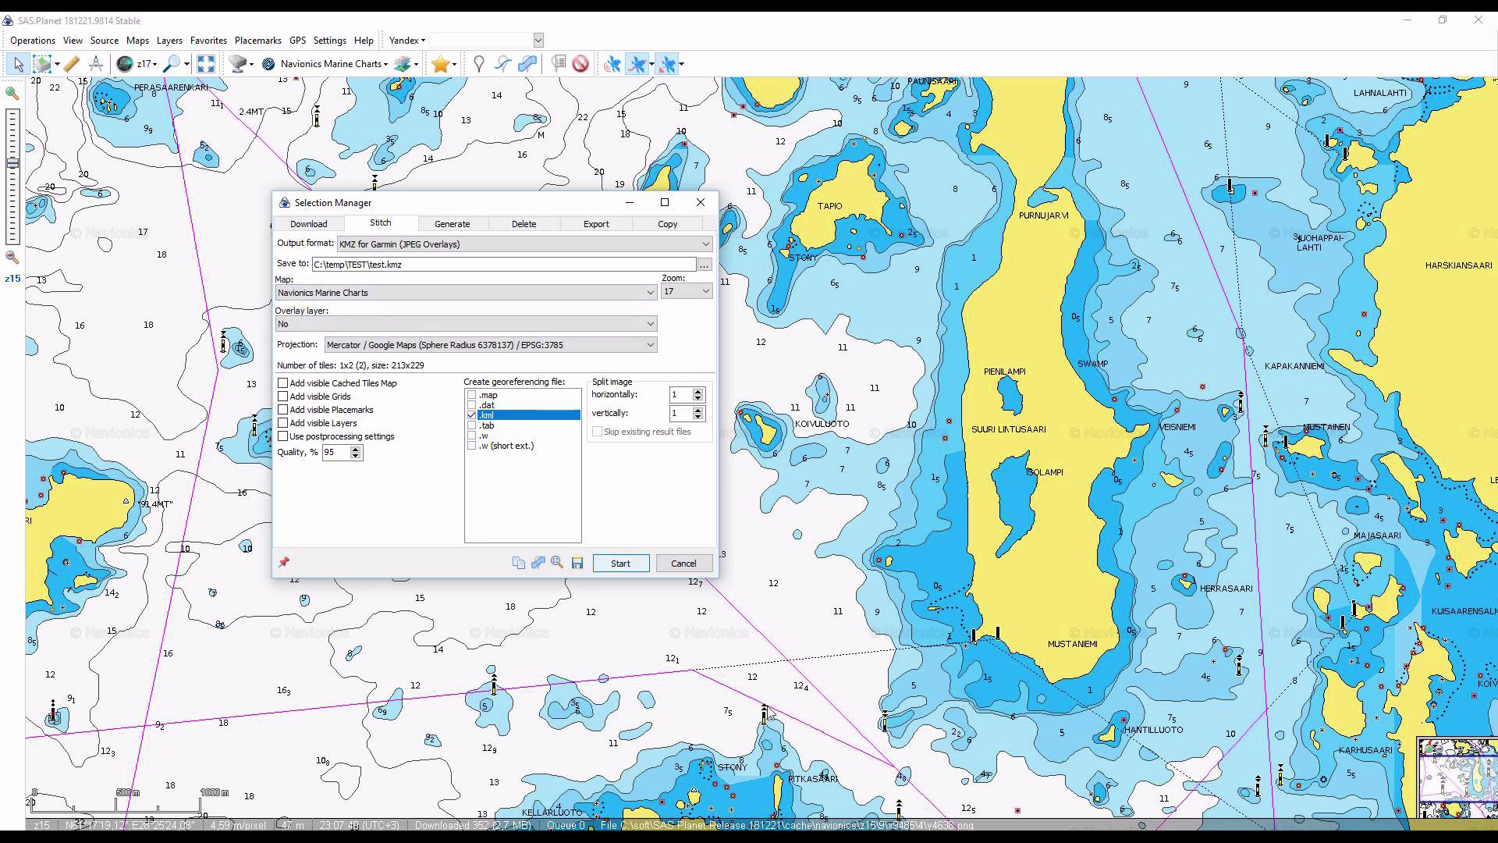
{"action": "key", "text": "Return"}
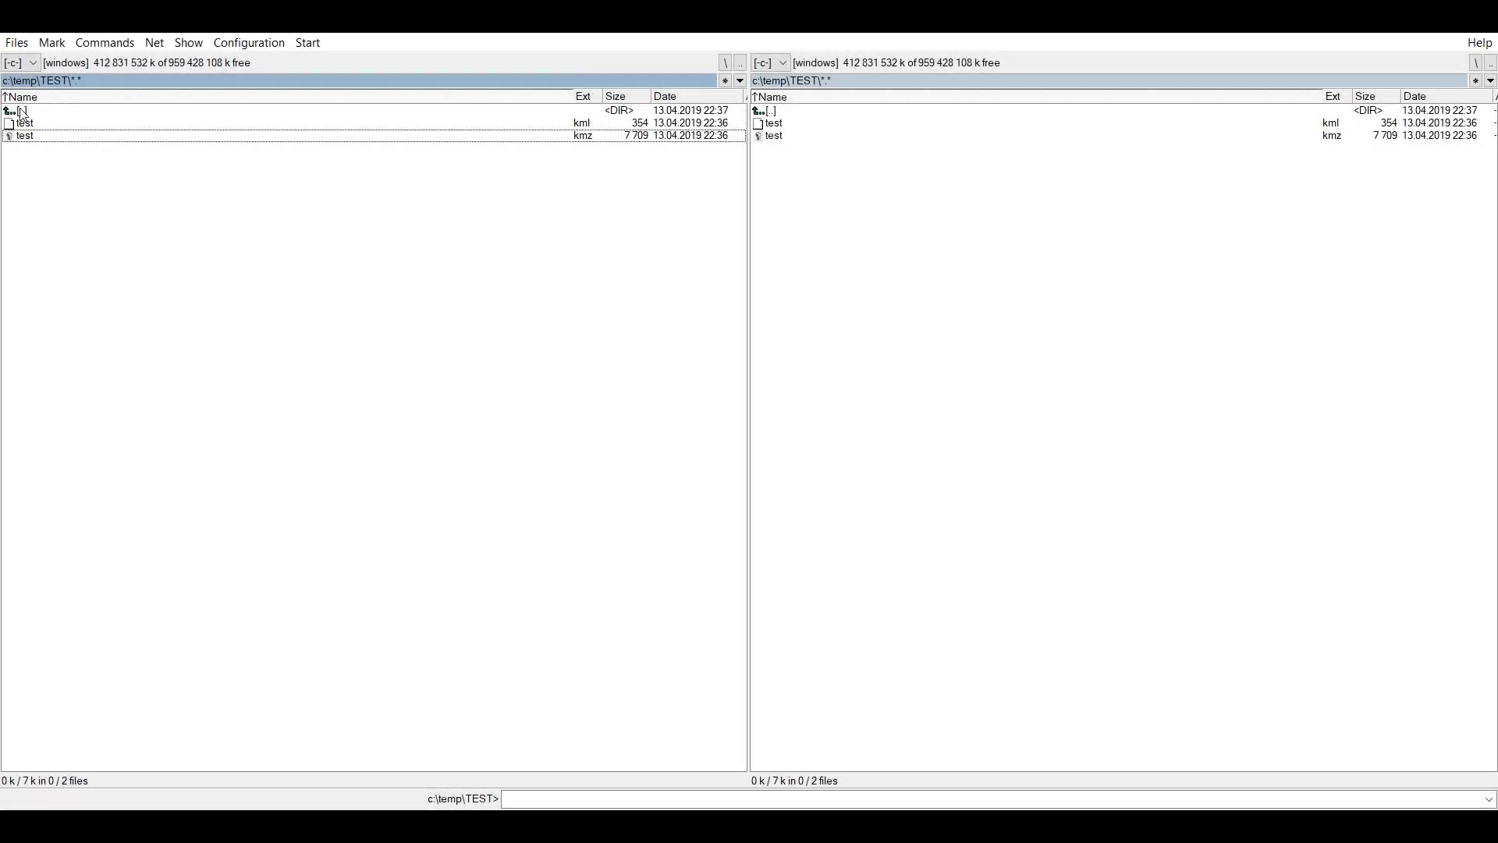
In the file manager, rename the exported test.kmz in c:\temp\TEST to test.zip
{"action": "key", "text": "Up"}
{"action": "key", "text": "Down"}
{"action": "key", "text": "shift+F6"}
{"action": "key", "text": "End"}
{"action": "key", "text": "ctrl+shift+Left"}
{"action": "type", "text": "zip"}
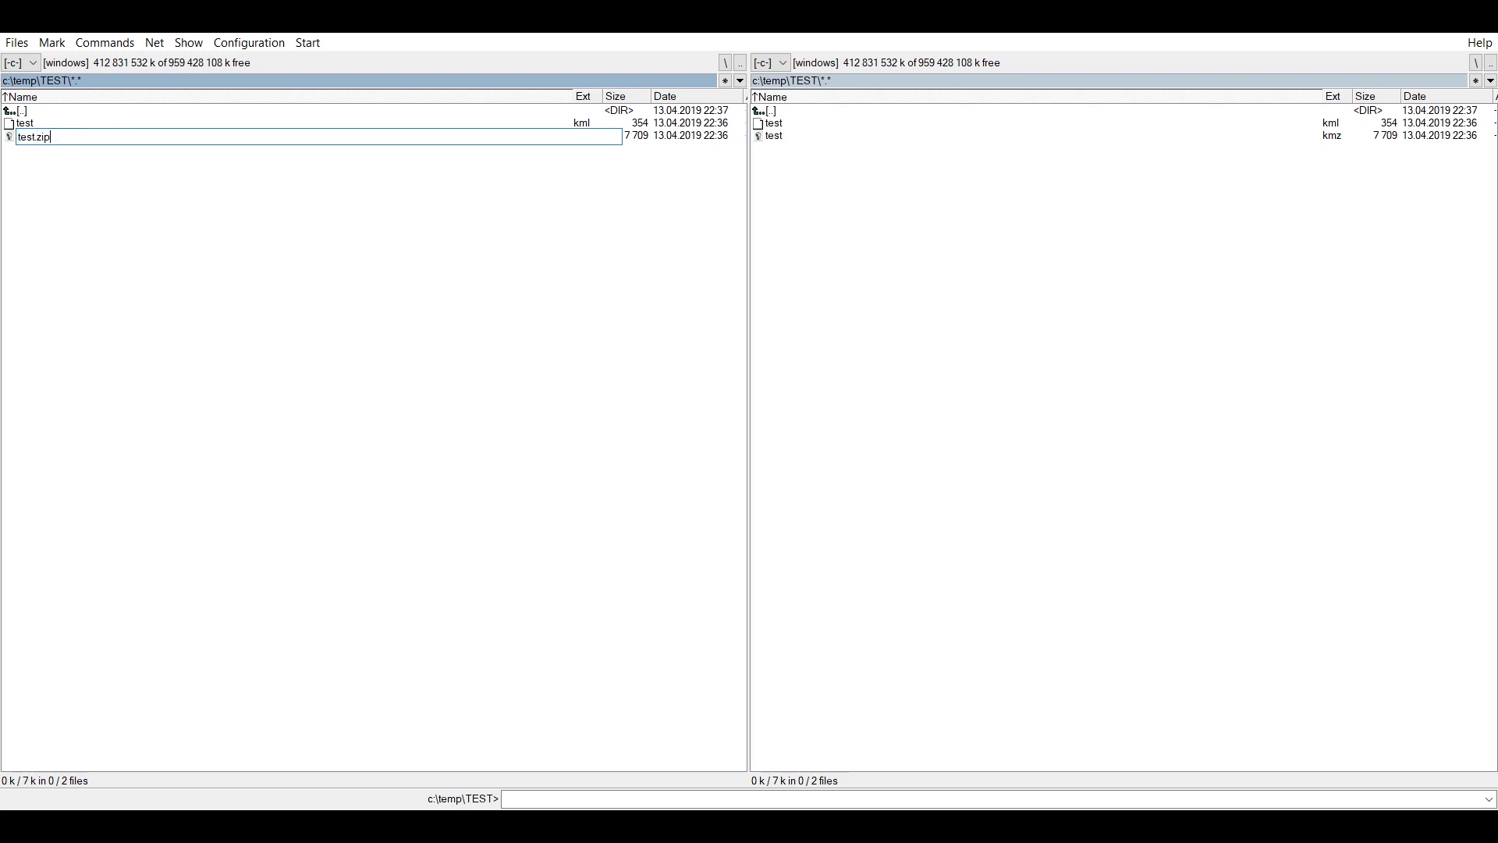
{"action": "key", "text": "Return"}
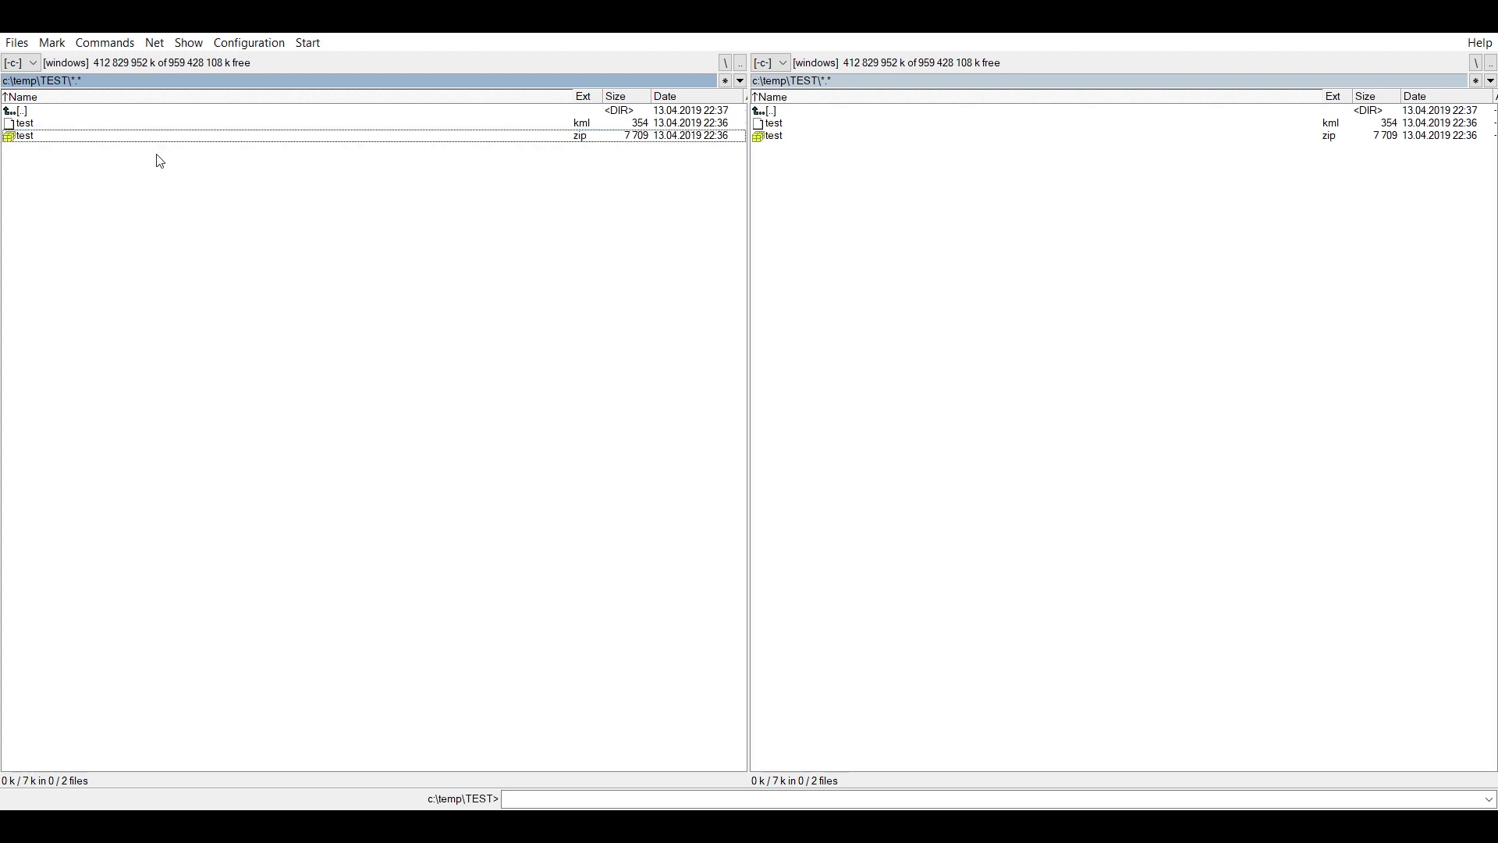
Extract test.zip into c:\temp\TEST and check the unpacked doc.kml and files folder
{"action": "key", "text": "Insert"}
{"action": "key", "text": "alt+F9"}
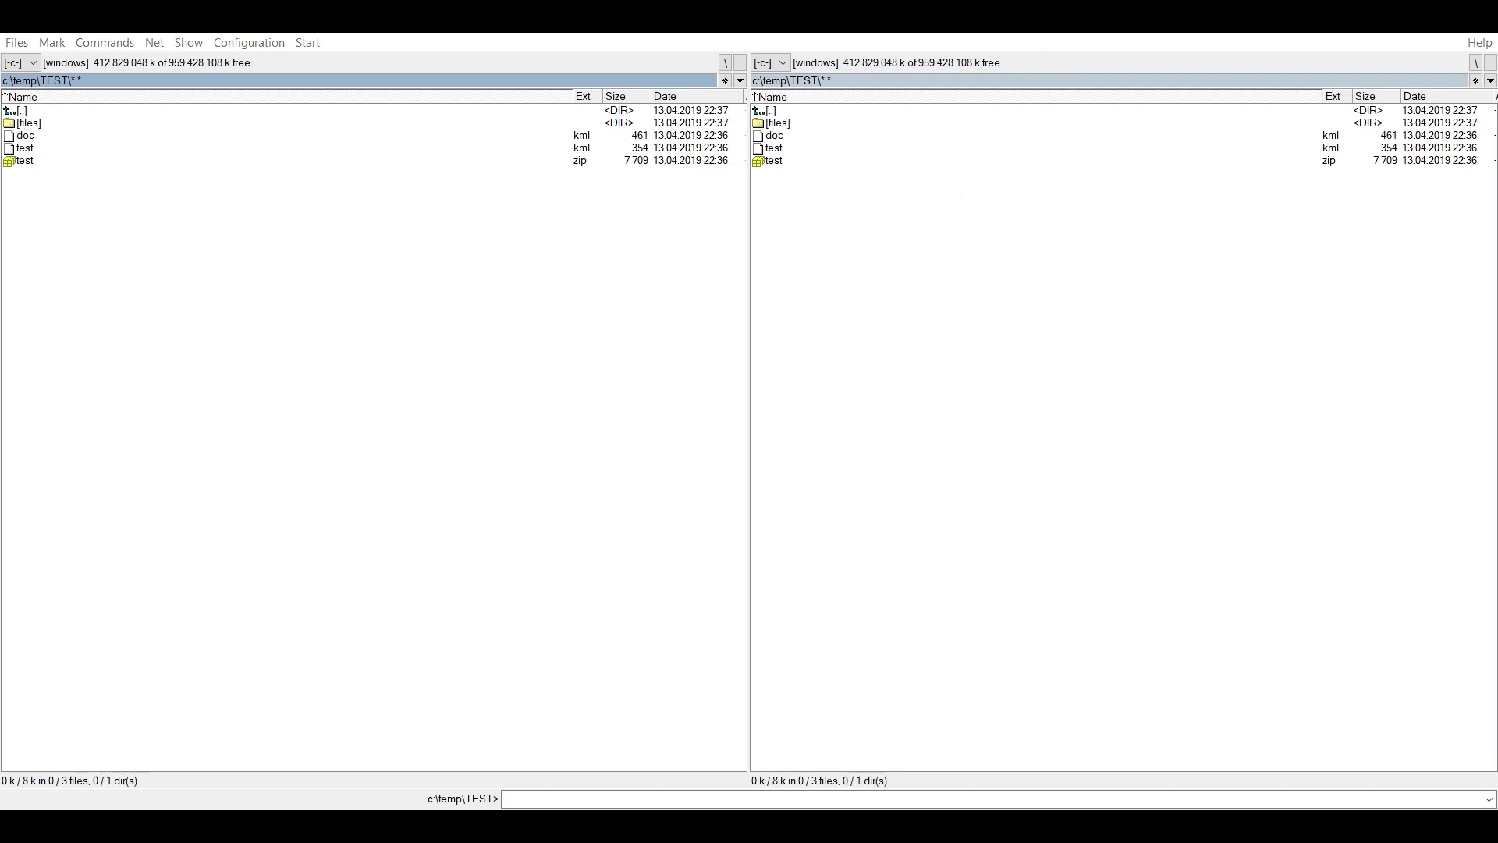
{"action": "left_click", "coordinate": [46, 134]}
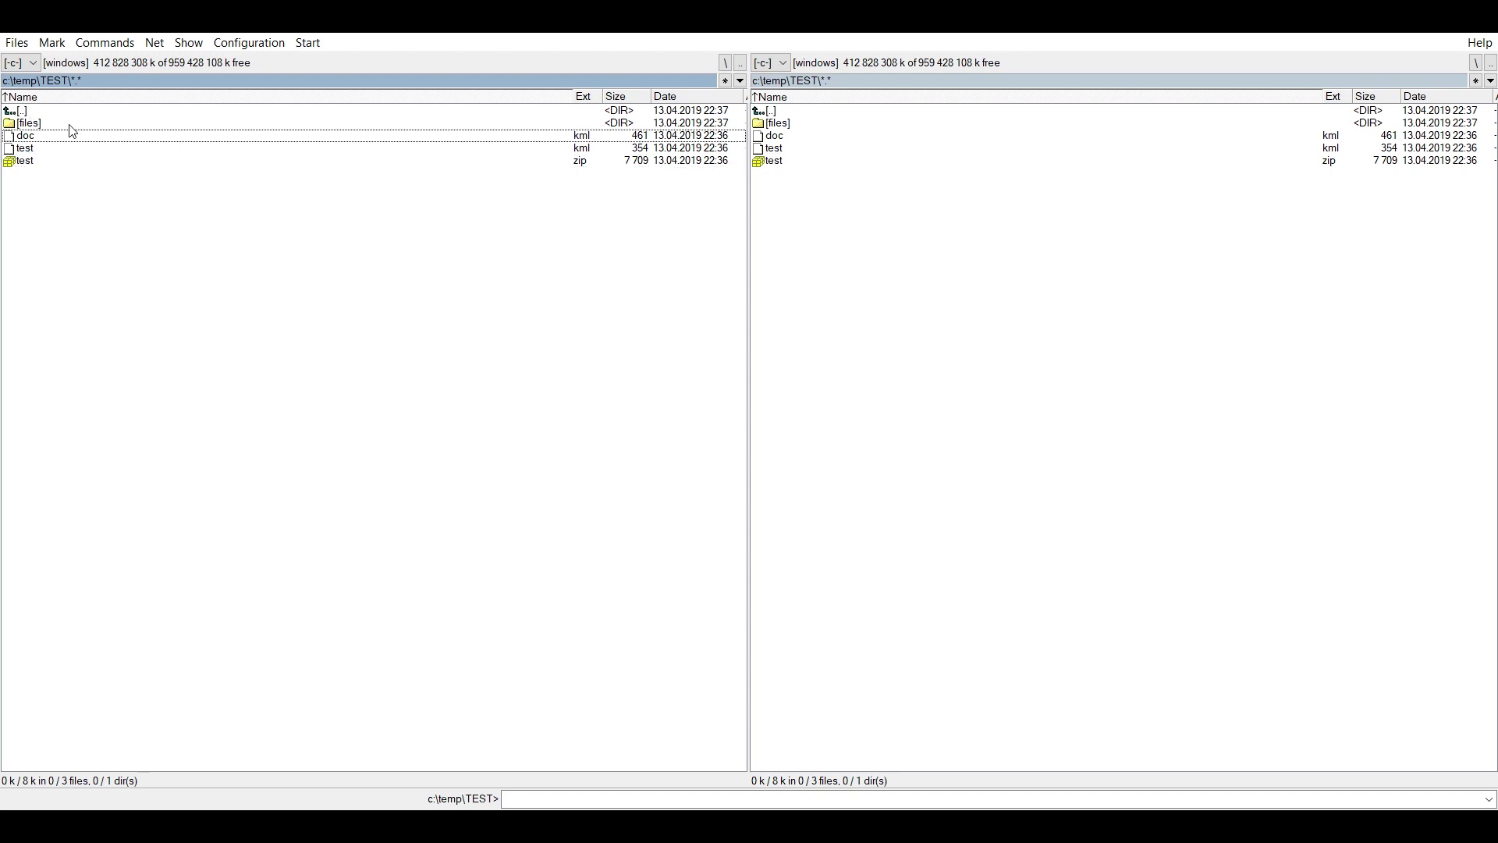
{"action": "left_click", "coordinate": [38, 123]}
{"action": "left_click", "coordinate": [77, 137]}
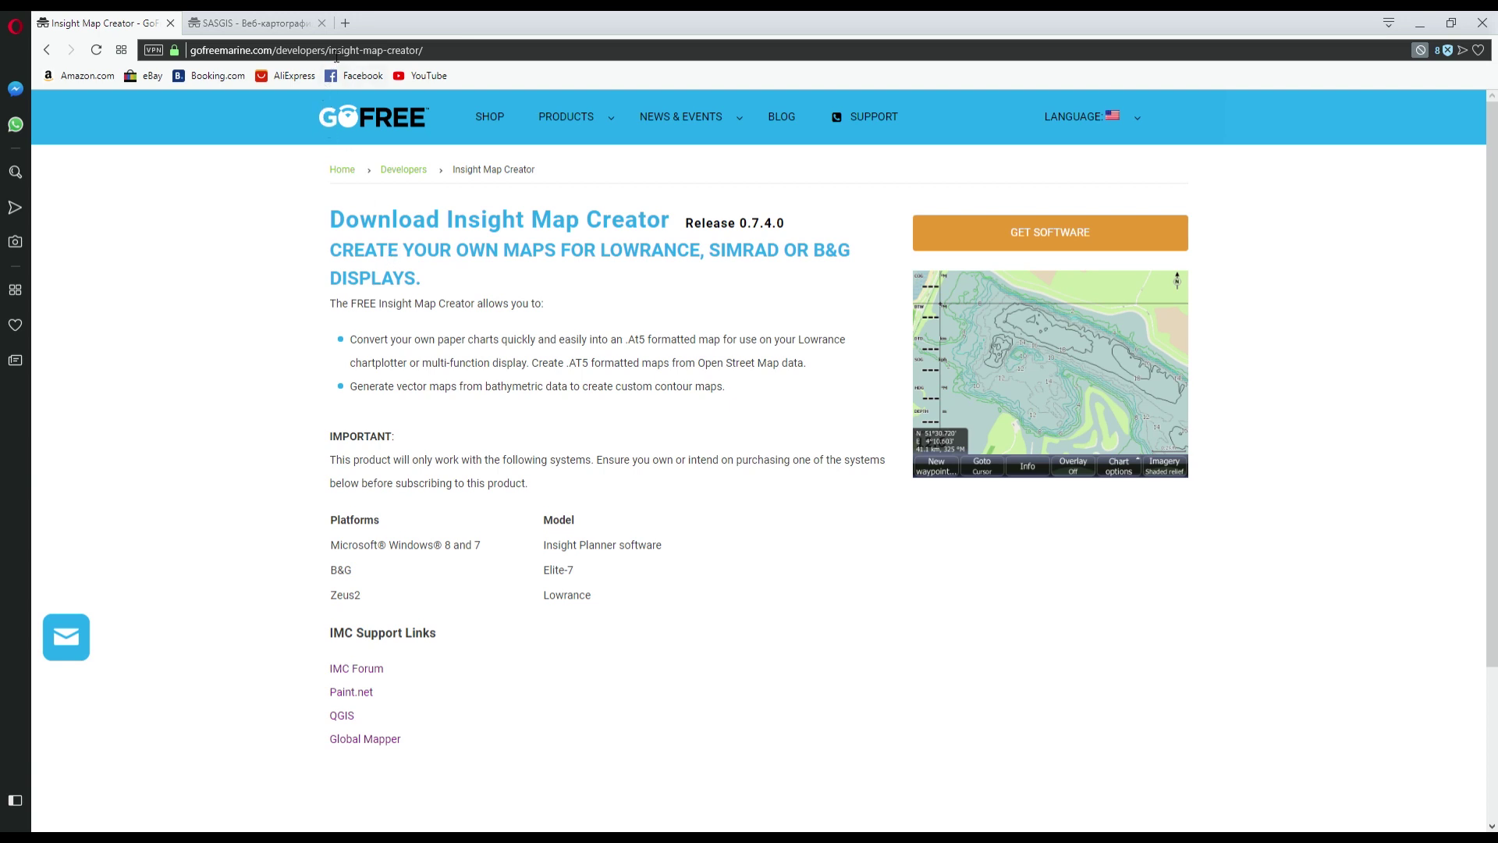
In the browser, highlight insight-map-creator in the address of the GoFree download page
{"action": "left_click_drag", "start_coordinate": [328, 53], "coordinate": [423, 59]}
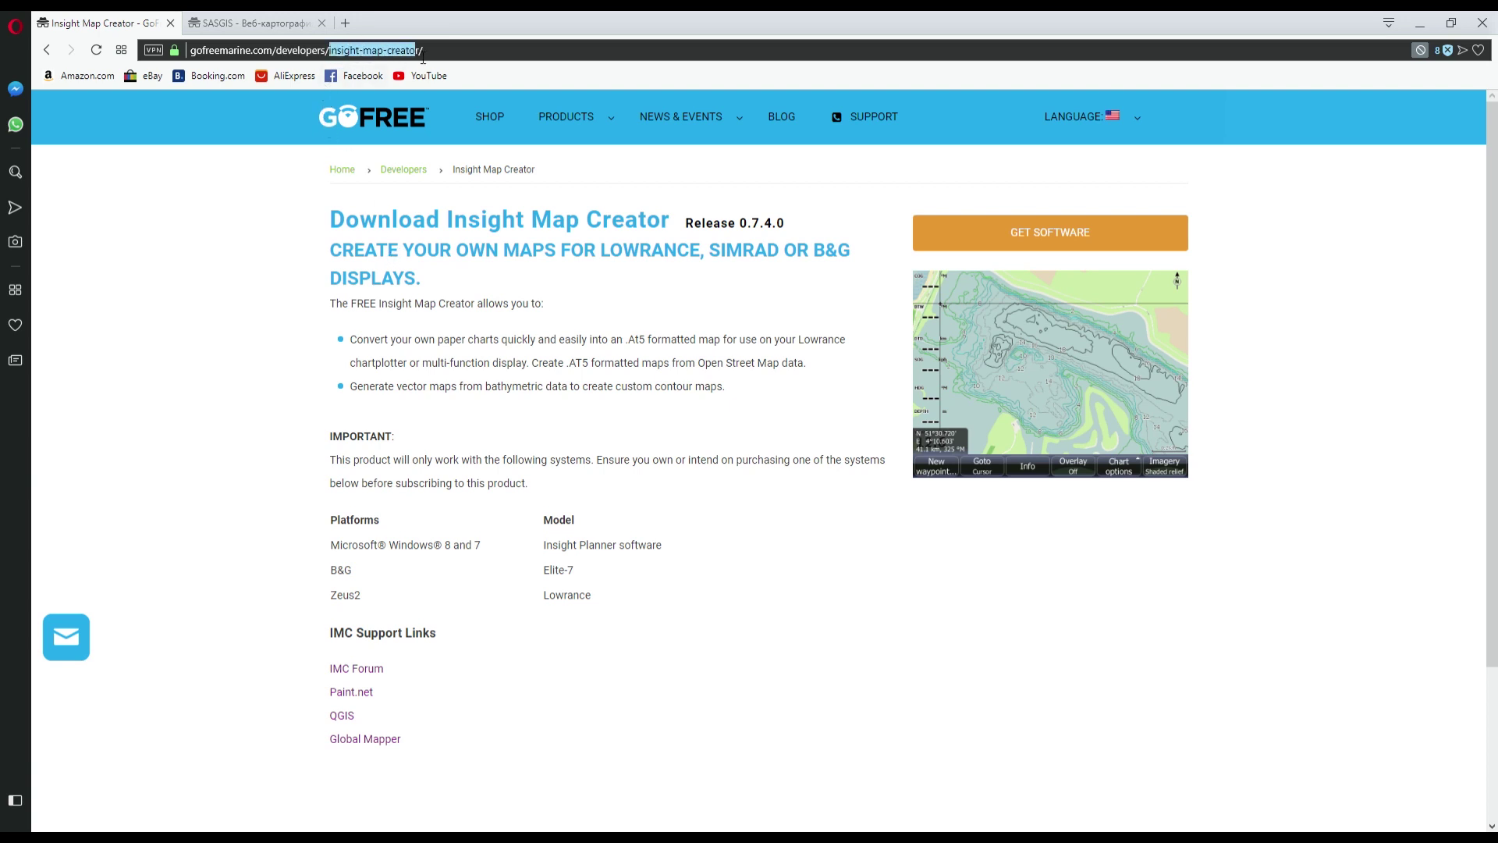
{"action": "left_click", "coordinate": [446, 60]}
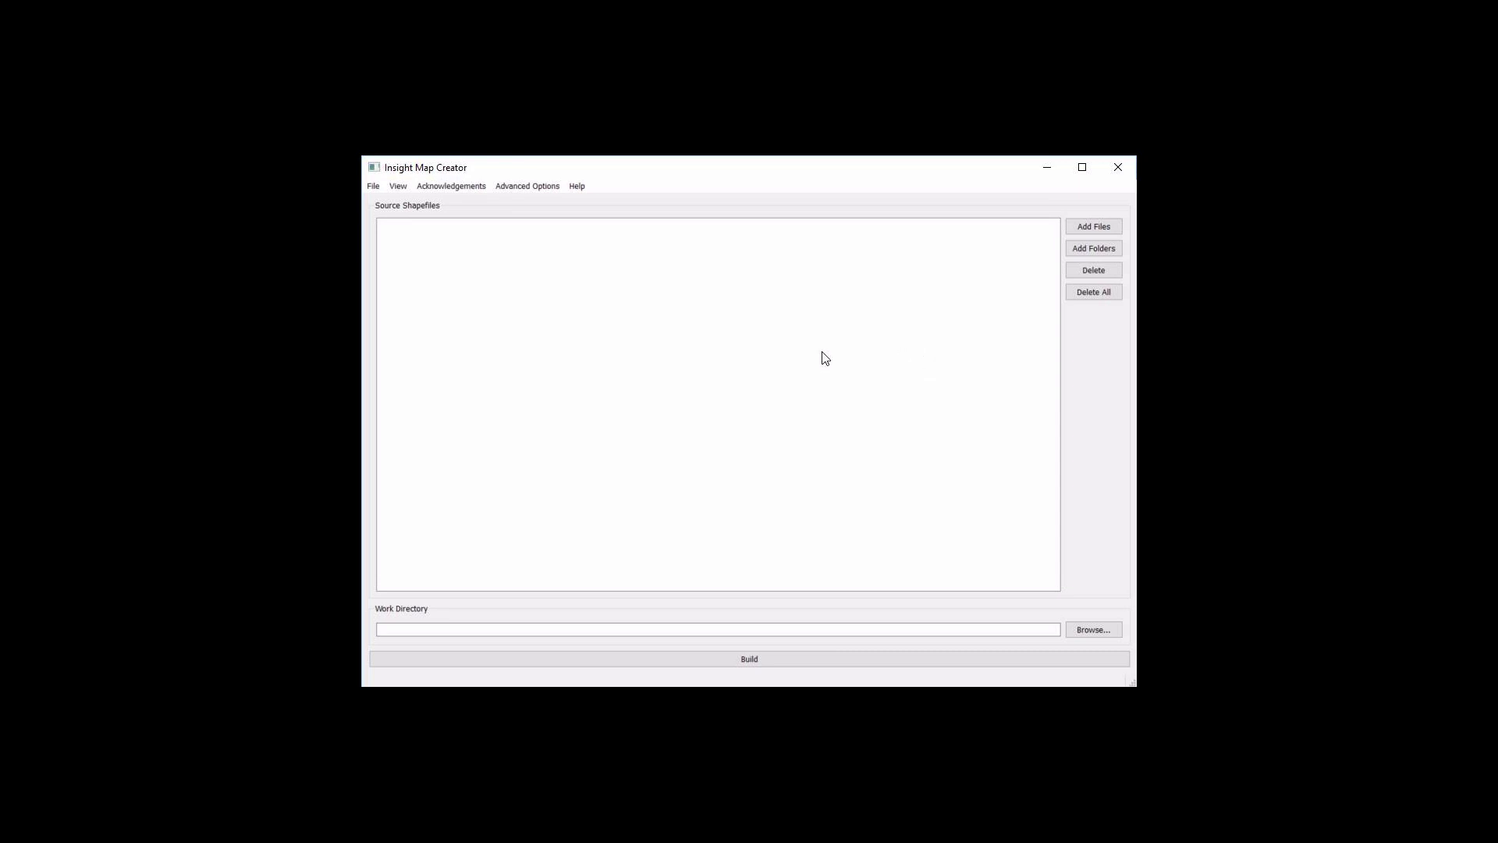
In Insight Map Creator, switch the processing mode to the Keyhole Mode Window
{"action": "key", "text": "alt"}
{"action": "key", "text": "Right"}
{"action": "key", "text": "Down"}
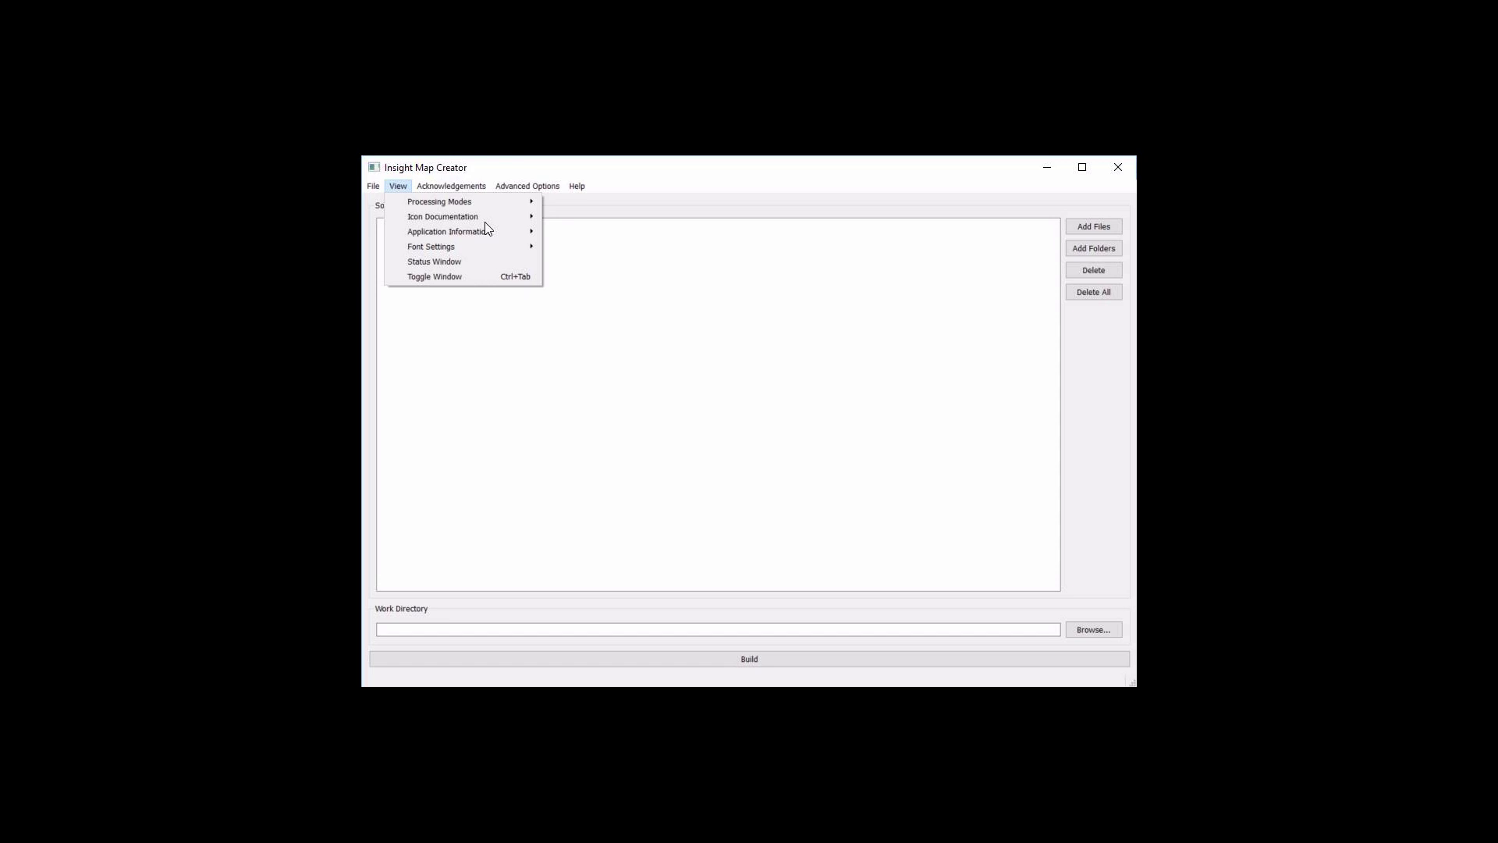
{"action": "key", "text": "Down"}
{"action": "key", "text": "Right"}
{"action": "key", "text": "Down"}
{"action": "key", "text": "Down"}
{"action": "key", "text": "Down"}
{"action": "key", "text": "Up"}
{"action": "key", "text": "Return"}
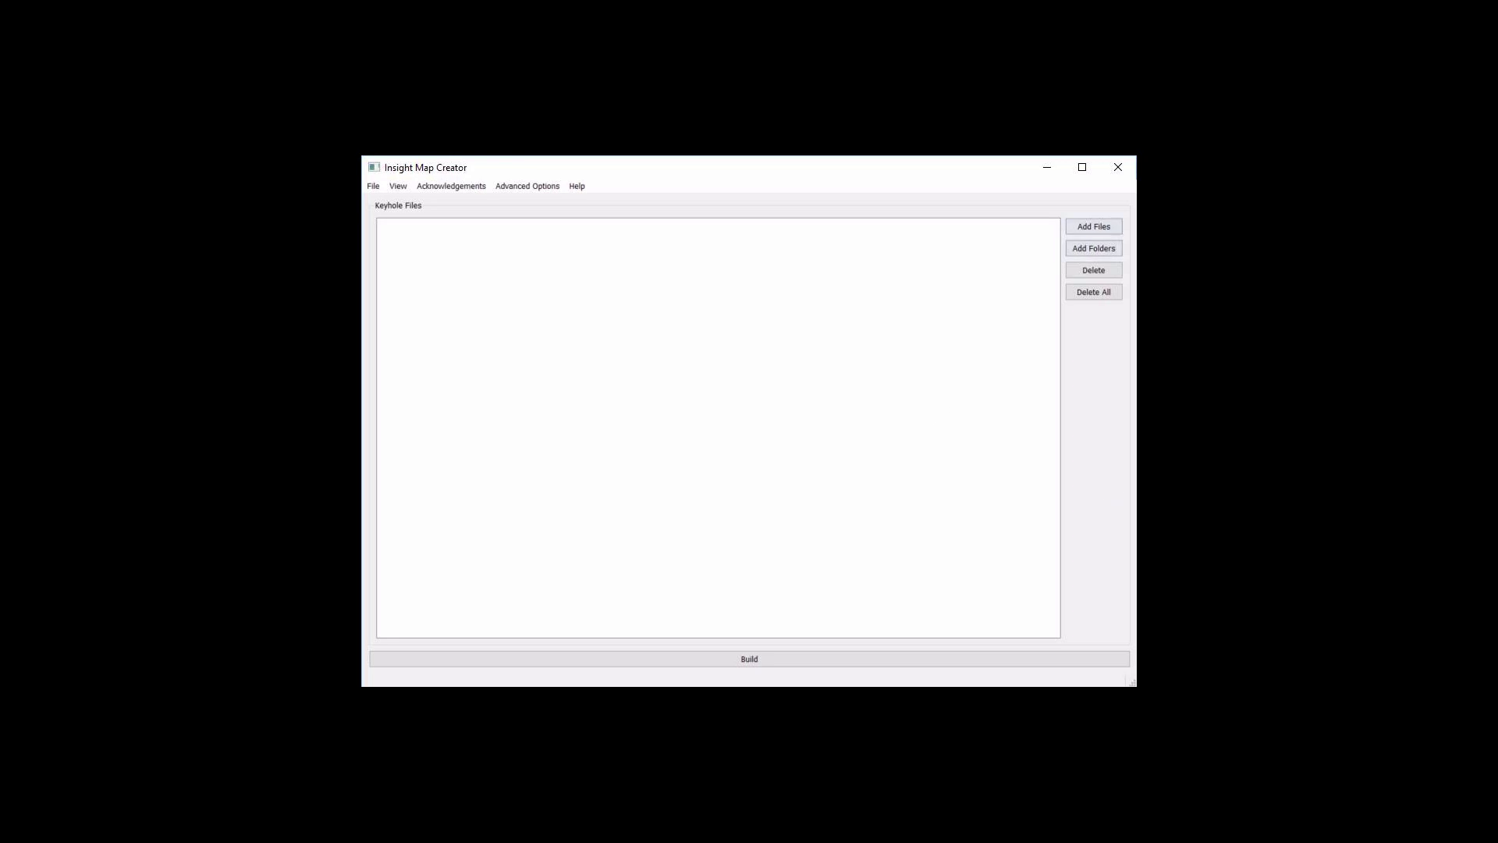
Add doc.kml from C:\temp\newmap as the keyhole source file and build it
{"action": "key", "text": "Return"}
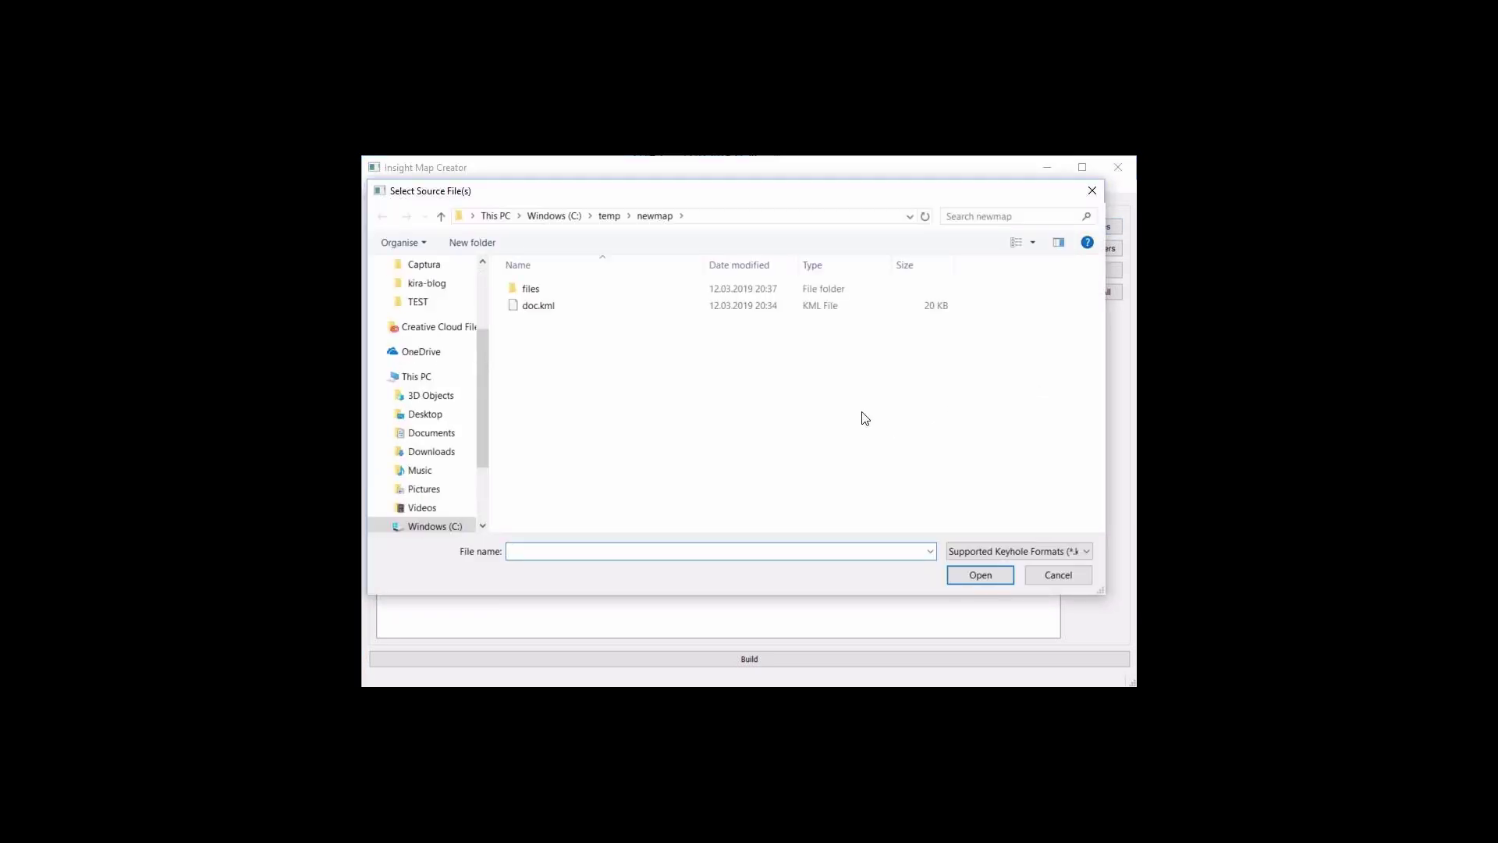
{"action": "left_click", "coordinate": [561, 305]}
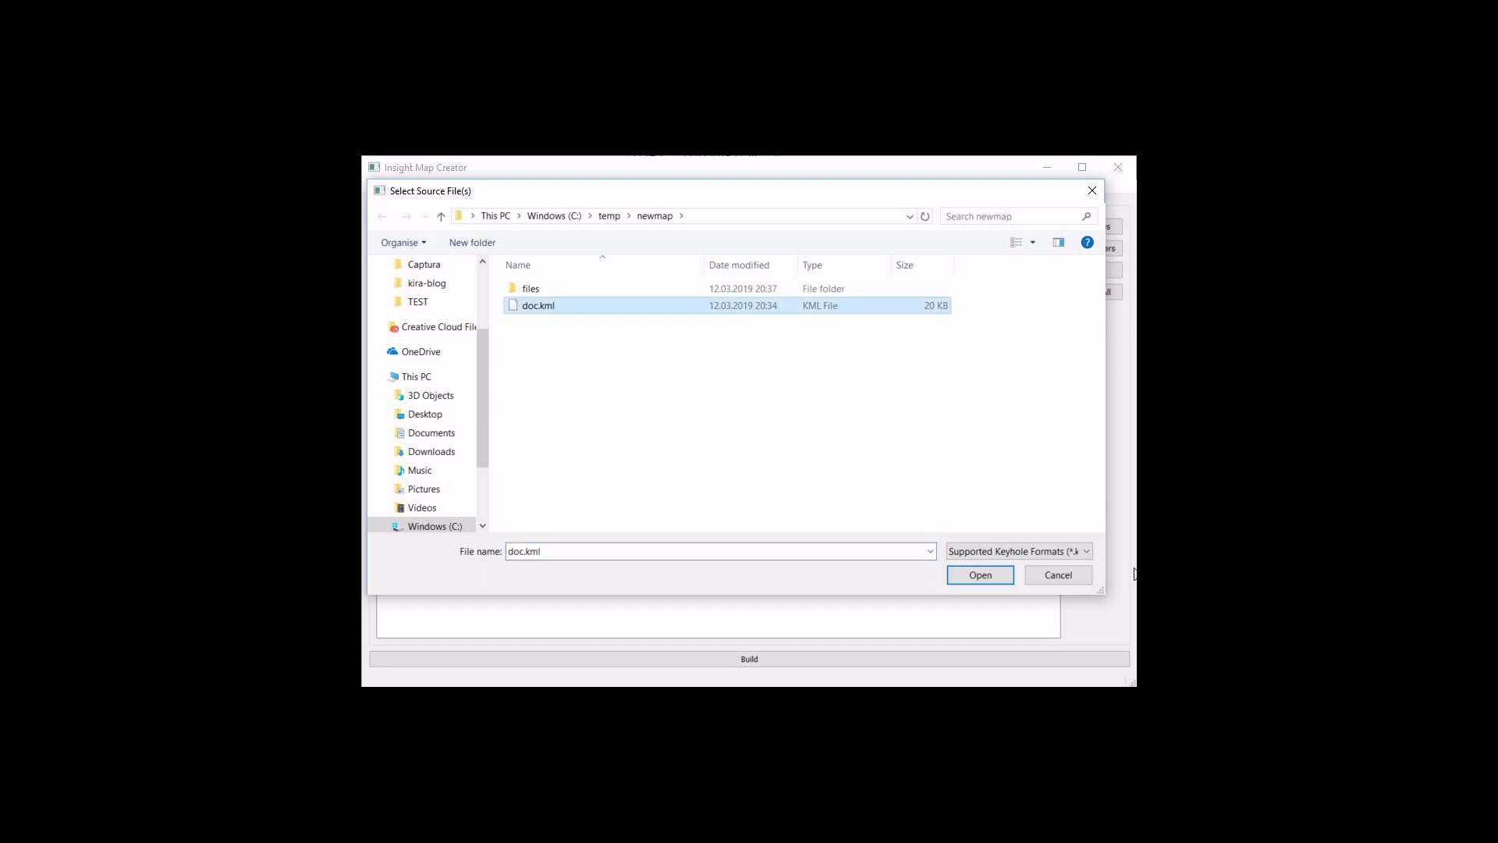
{"action": "key", "text": "Return"}
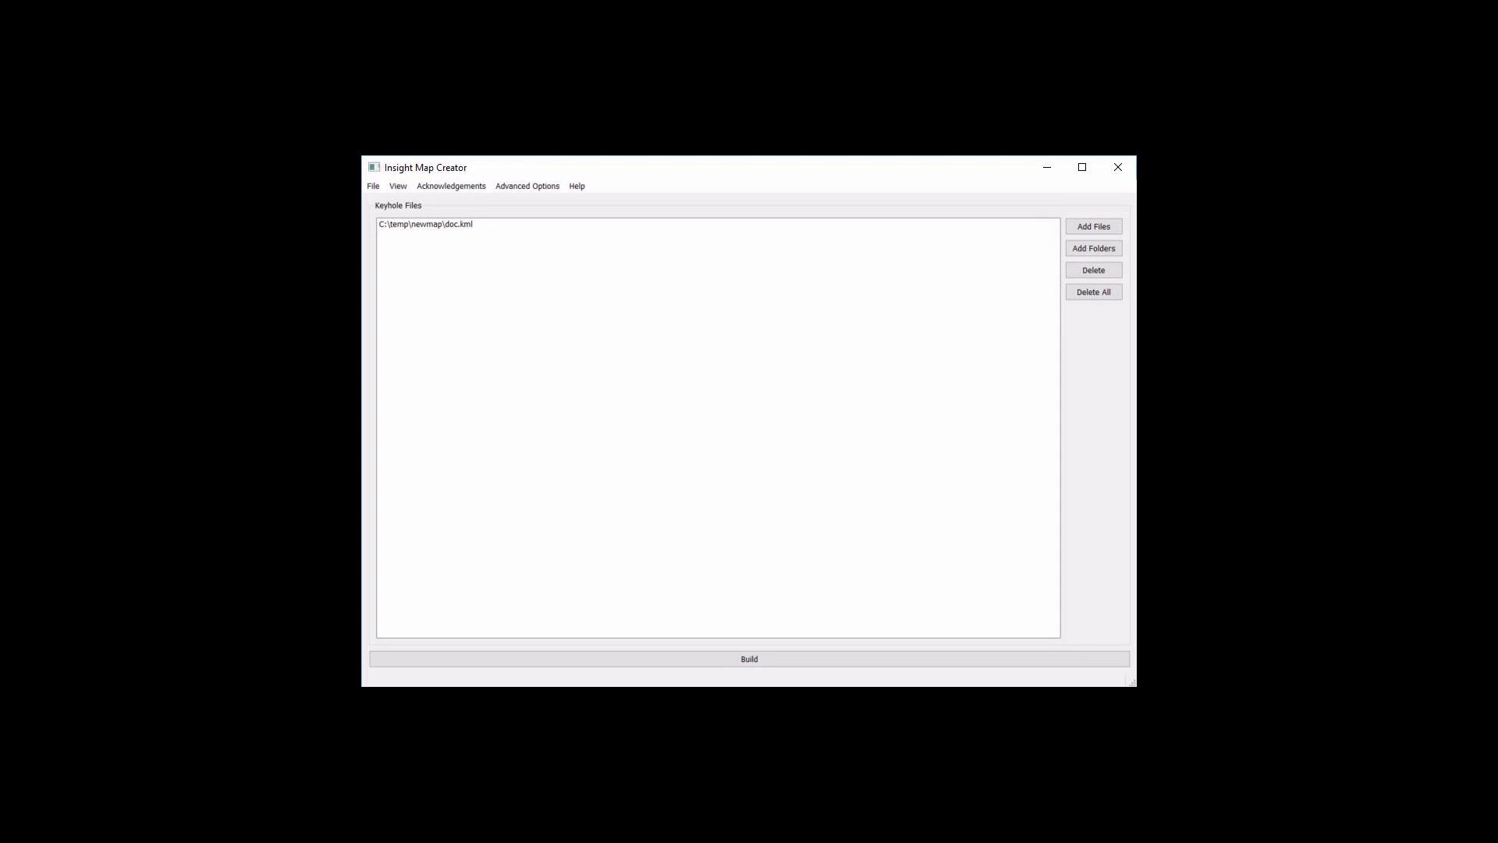
{"action": "left_click", "coordinate": [749, 658]}
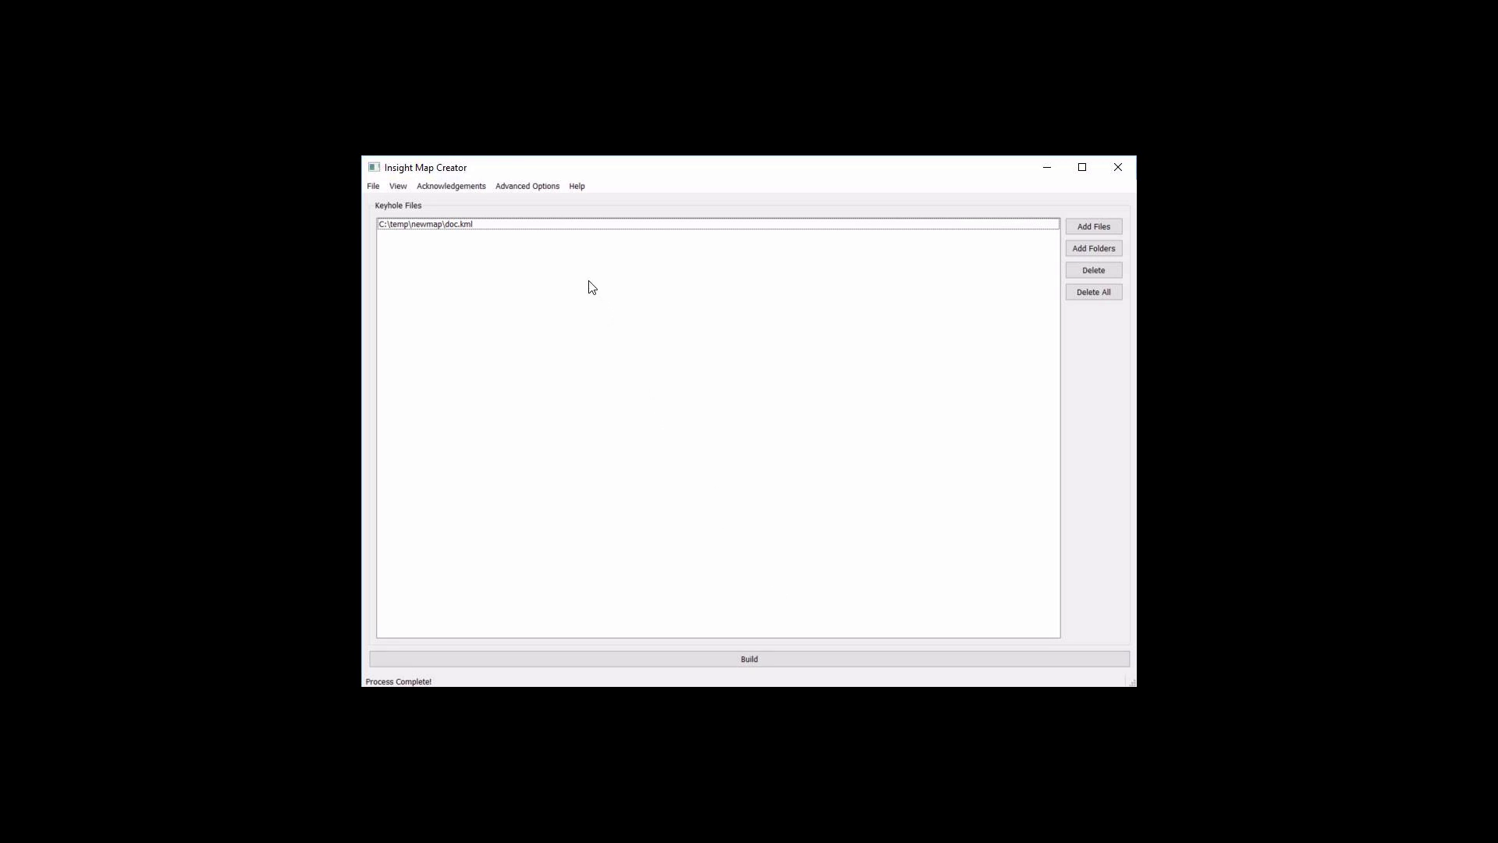
Switch the processing mode to the Raster Mode Window
{"action": "key", "text": "alt+v"}
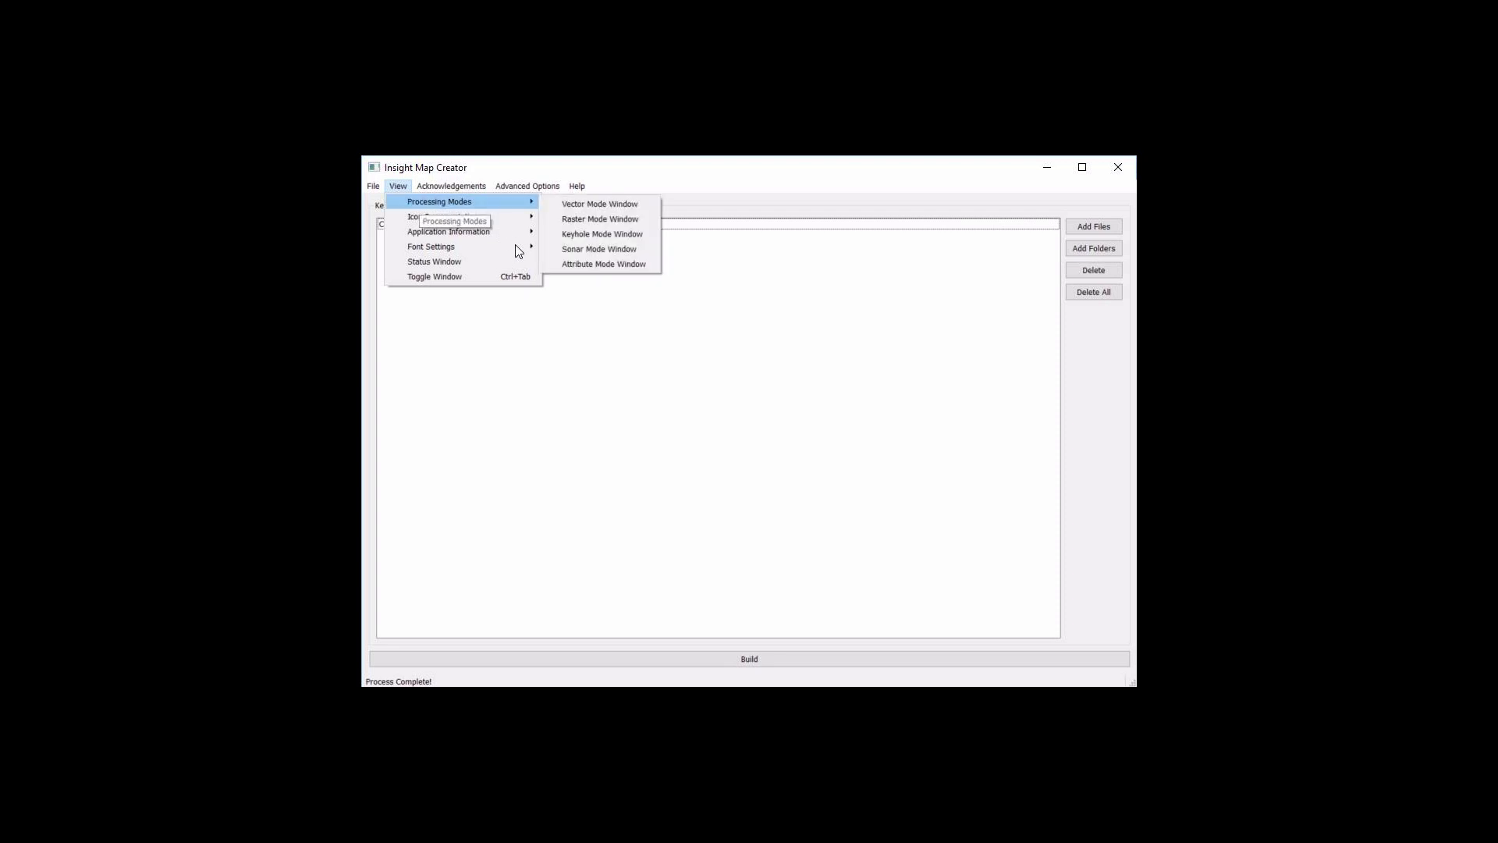
{"action": "mouse_move", "coordinate": [527, 186]}
{"action": "key", "text": "Left"}
{"action": "key", "text": "Left"}
{"action": "key", "text": "Down"}
{"action": "key", "text": "Right"}
{"action": "key", "text": "Down"}
{"action": "key", "text": "Down"}
{"action": "key", "text": "Up"}
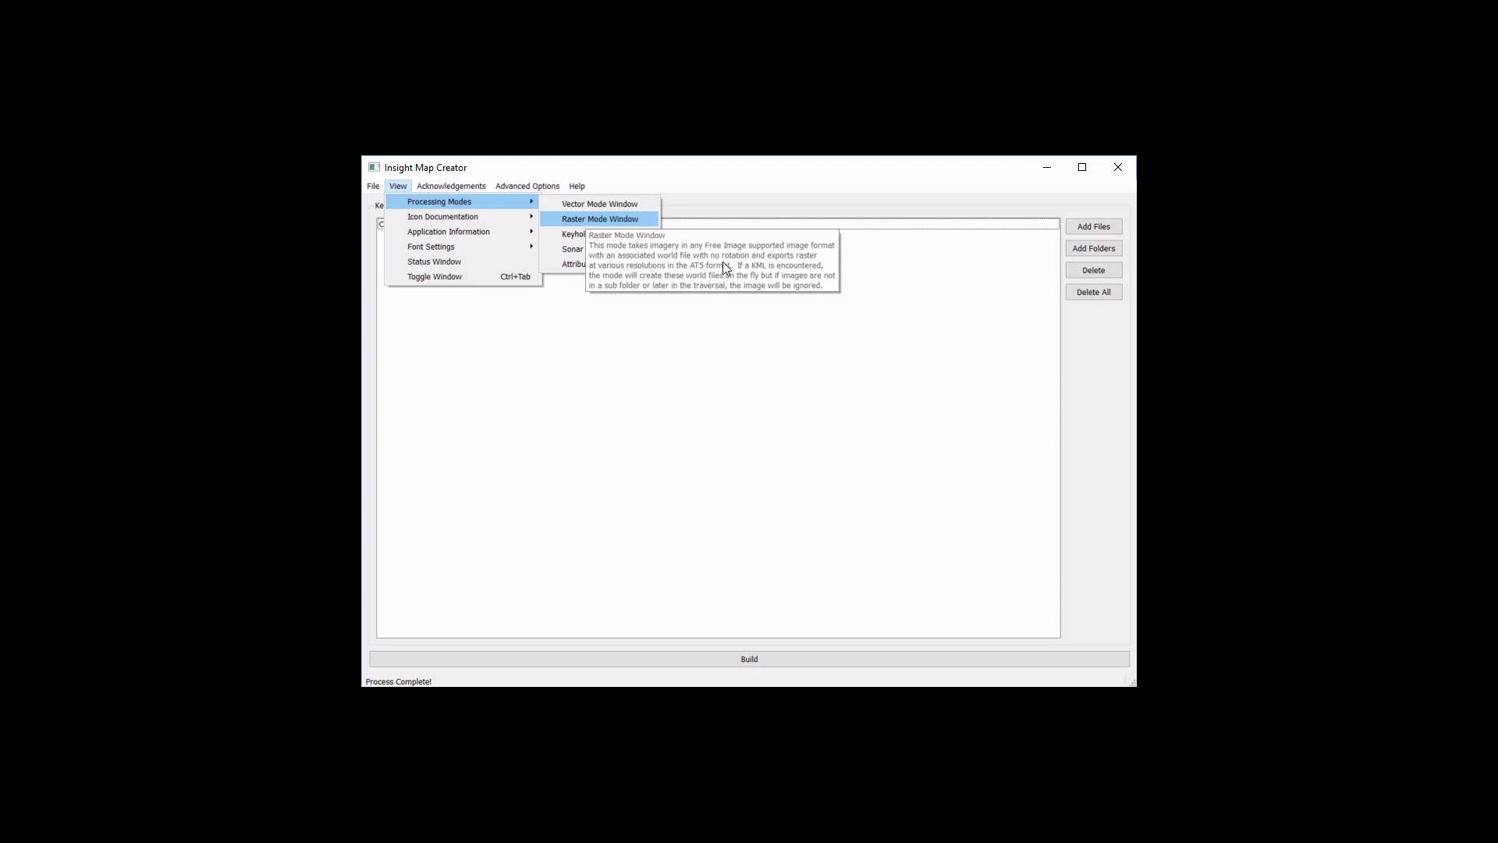
{"action": "key", "text": "Return"}
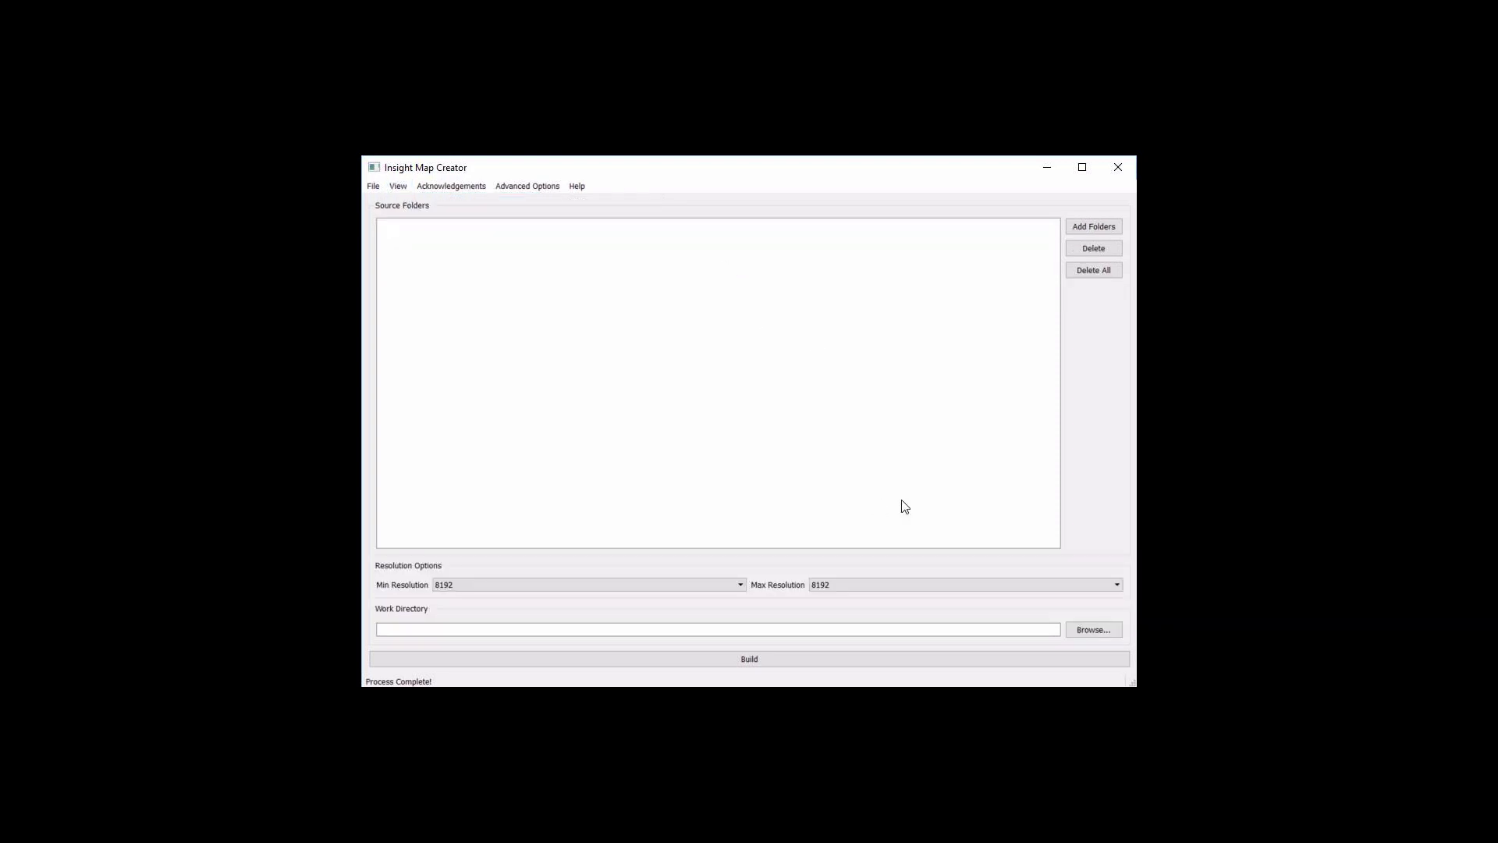
Set the minimum resolution for the raster build to 1
{"action": "key", "text": "Tab"}
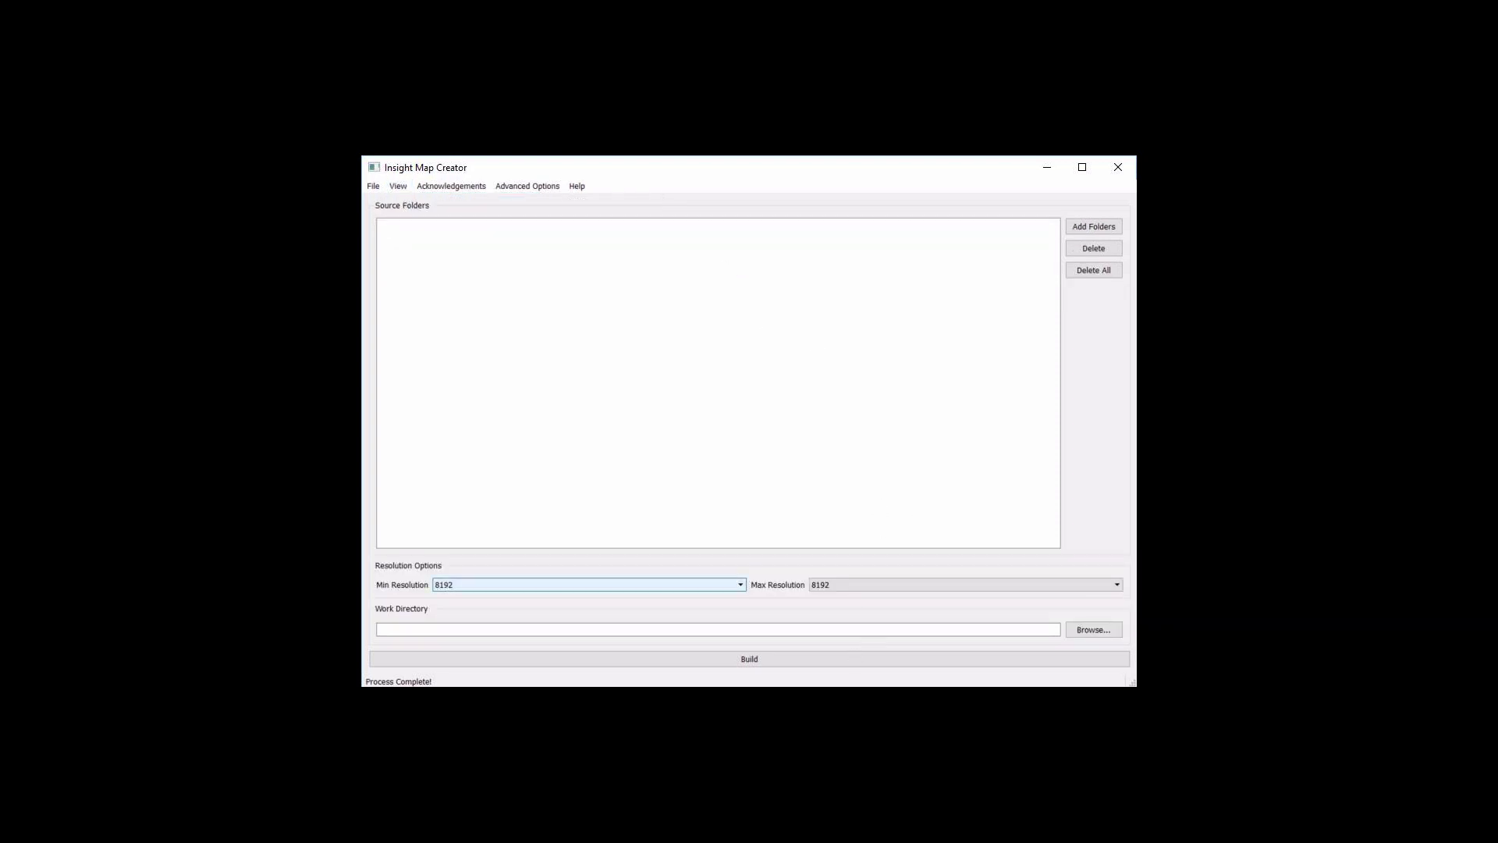
{"action": "left_click", "coordinate": [738, 585]}
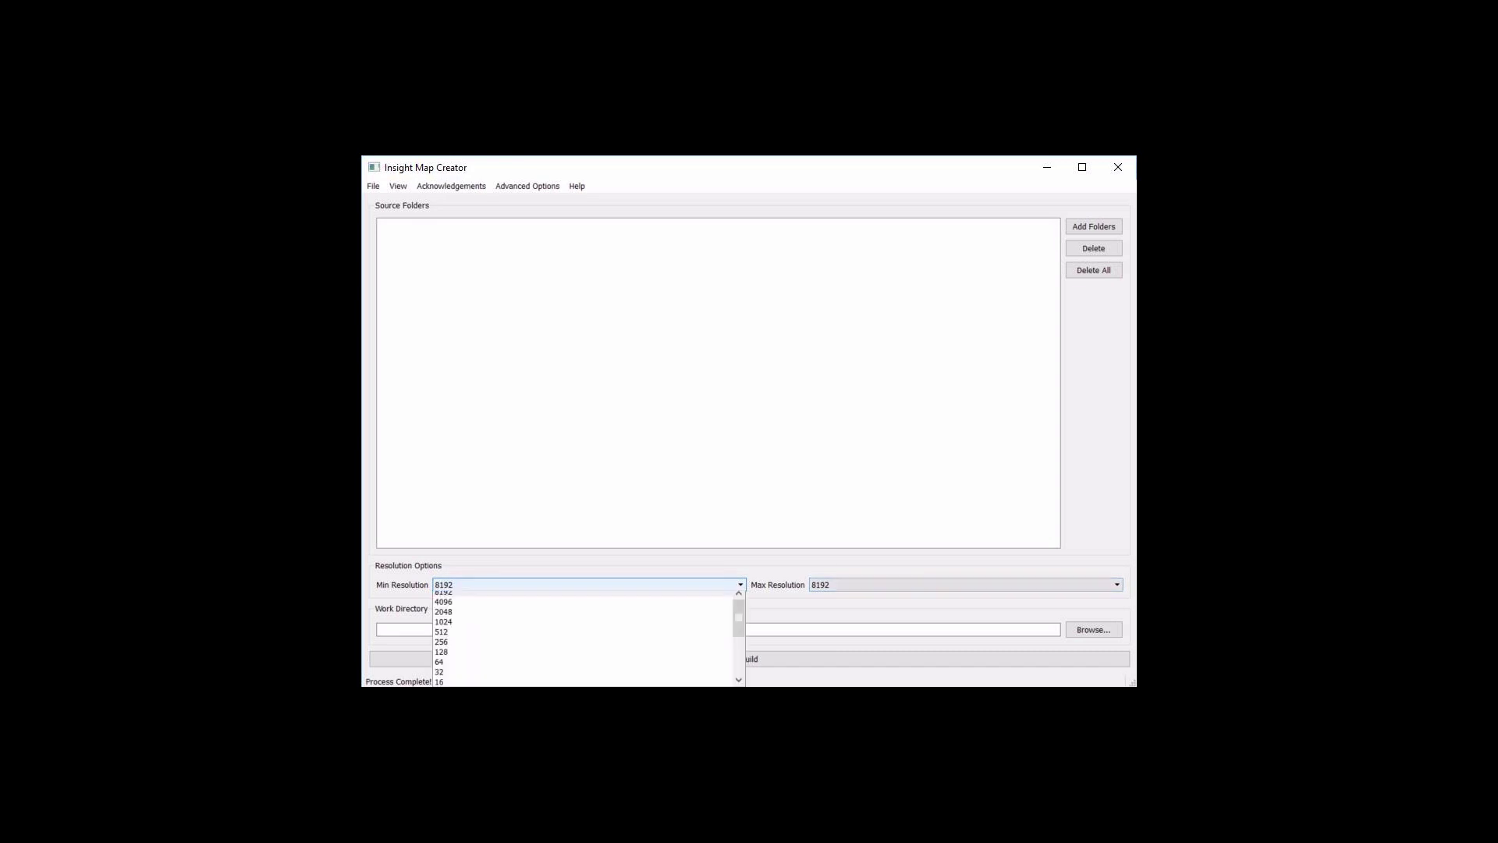
{"action": "left_click_drag", "start_coordinate": [738, 622], "coordinate": [738, 641]}
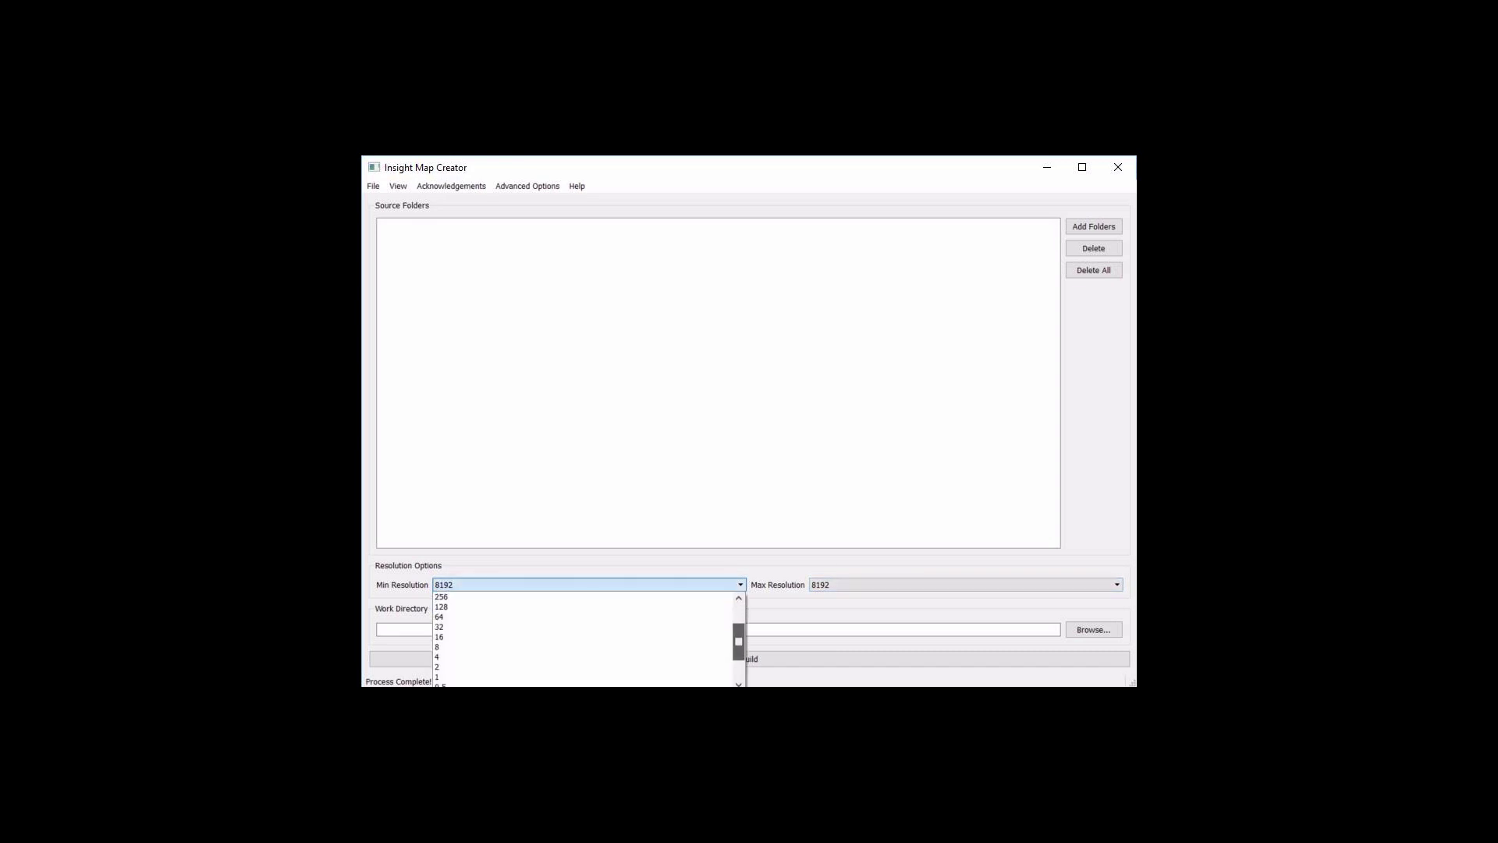
{"action": "left_click", "coordinate": [582, 677]}
Set the maximum resolution for the raster build to 2048
{"action": "key", "text": "Tab"}
{"action": "key", "text": "alt+Down"}
{"action": "key", "text": "Down"}
{"action": "key", "text": "Down"}
{"action": "key", "text": "Down"}
{"action": "key", "text": "Down"}
{"action": "key", "text": "Up"}
{"action": "key", "text": "Up"}
{"action": "left_click", "coordinate": [958, 616]}
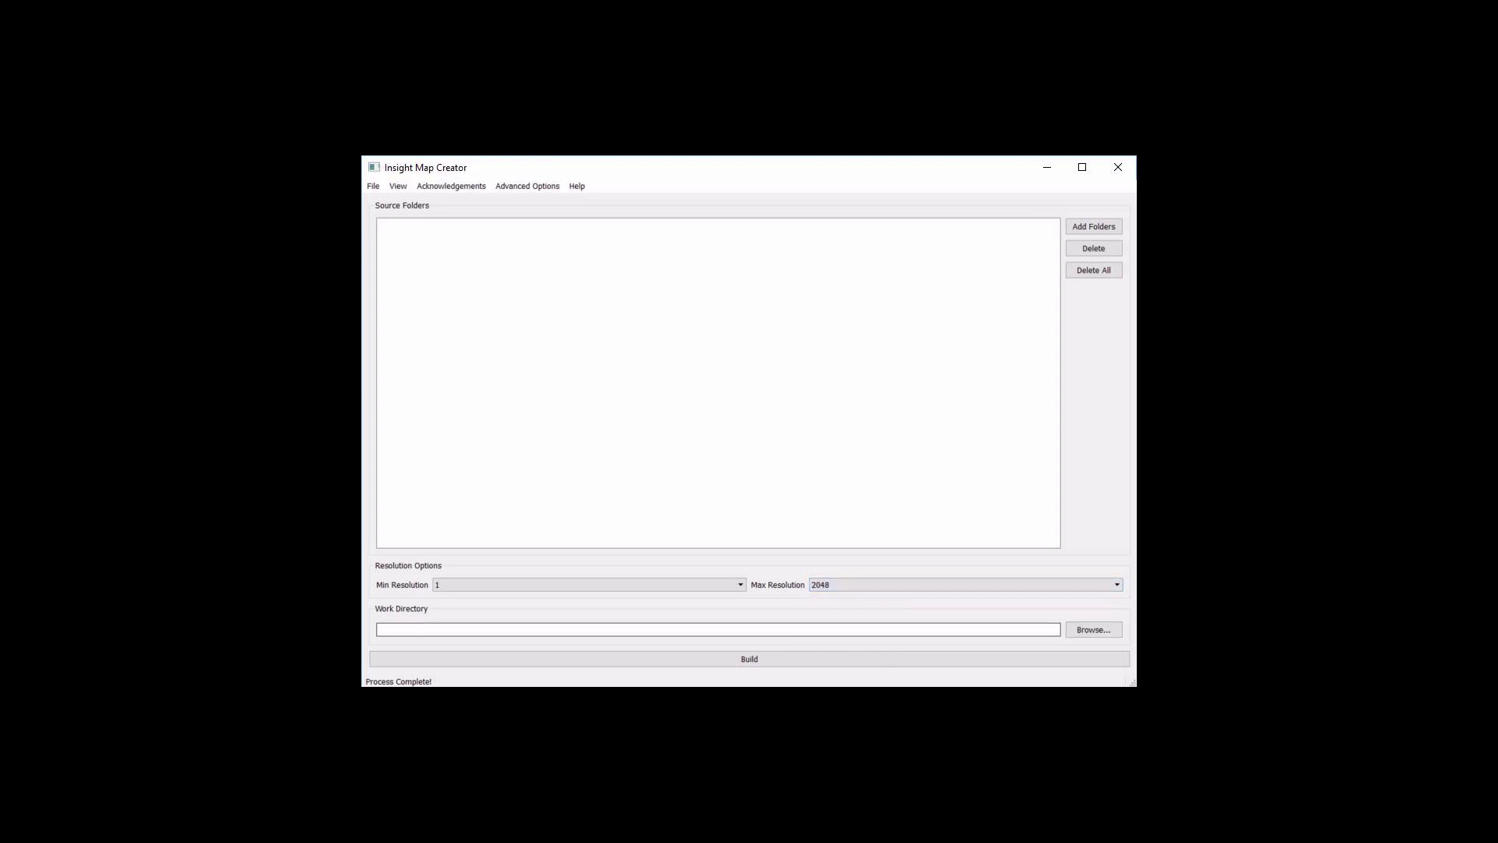
Add the TEST folder in C:\temp as the source folder
{"action": "key", "text": "Tab"}
{"action": "key", "text": "Tab"}
{"action": "key", "text": "Tab"}
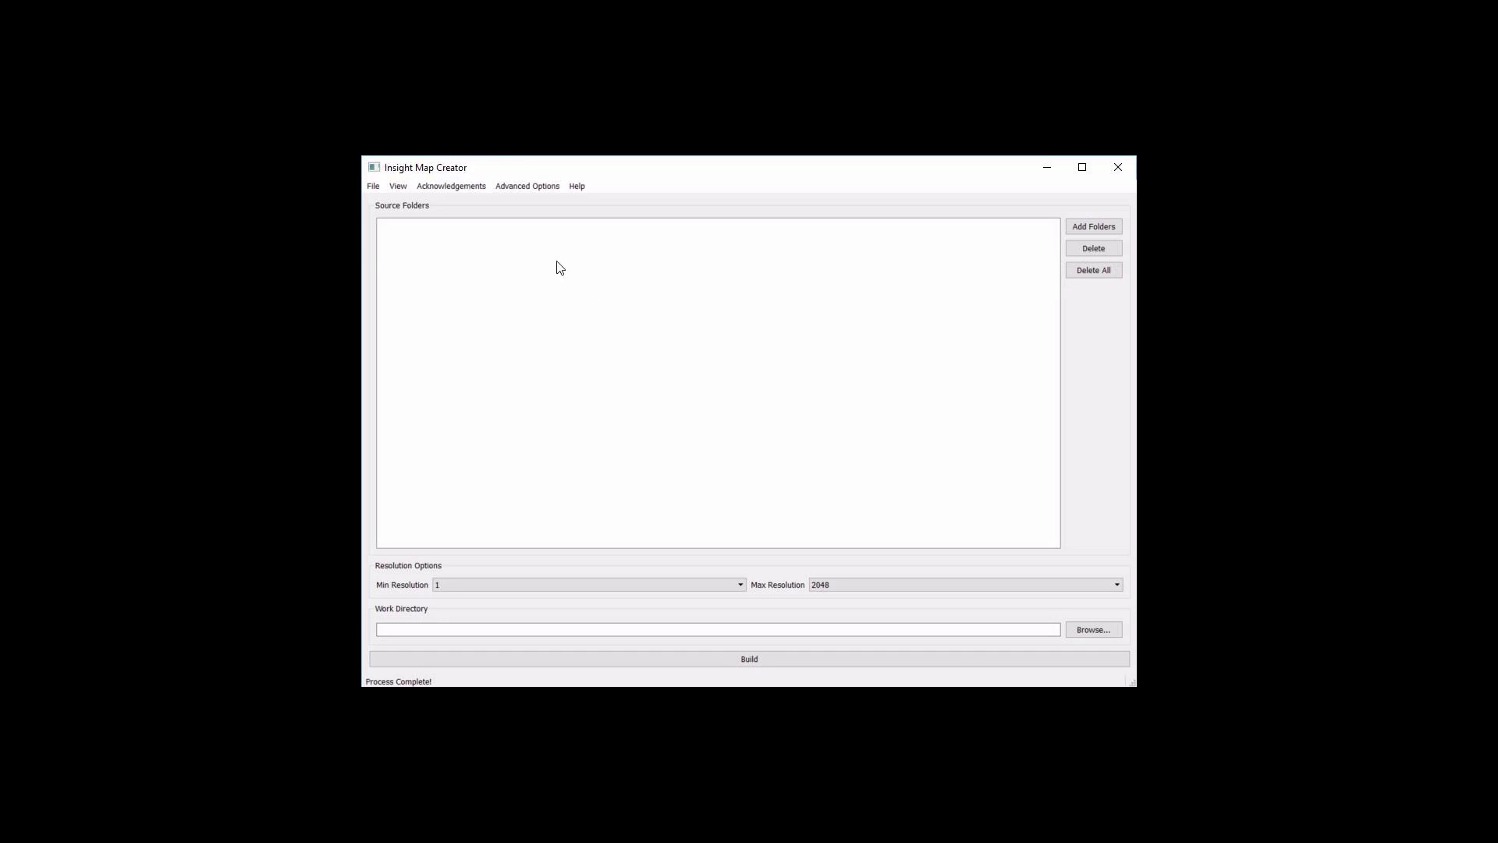
{"action": "left_click", "coordinate": [1093, 226]}
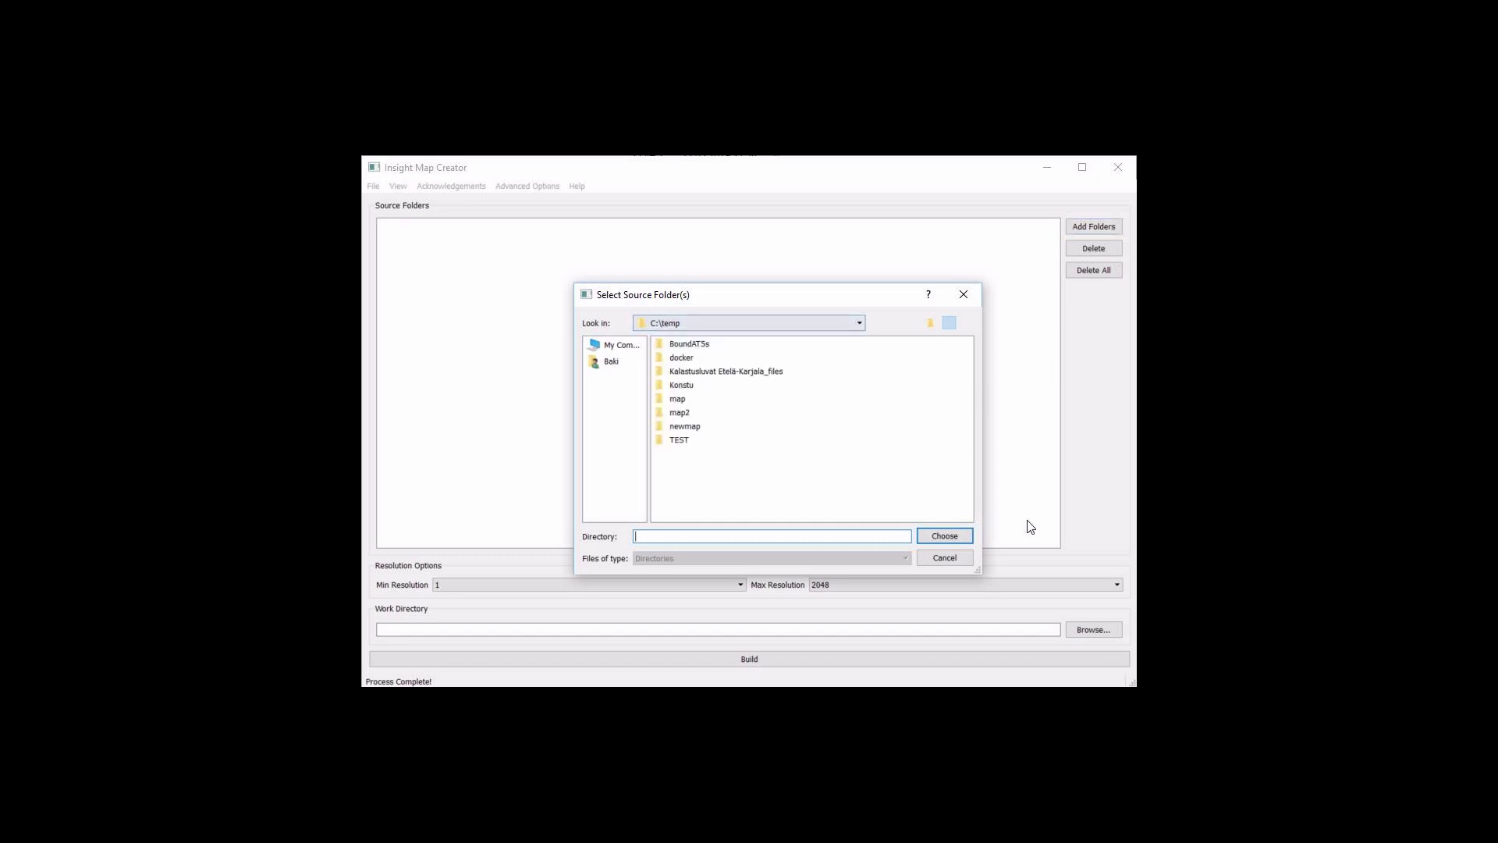
{"action": "type", "text": "TEST"}
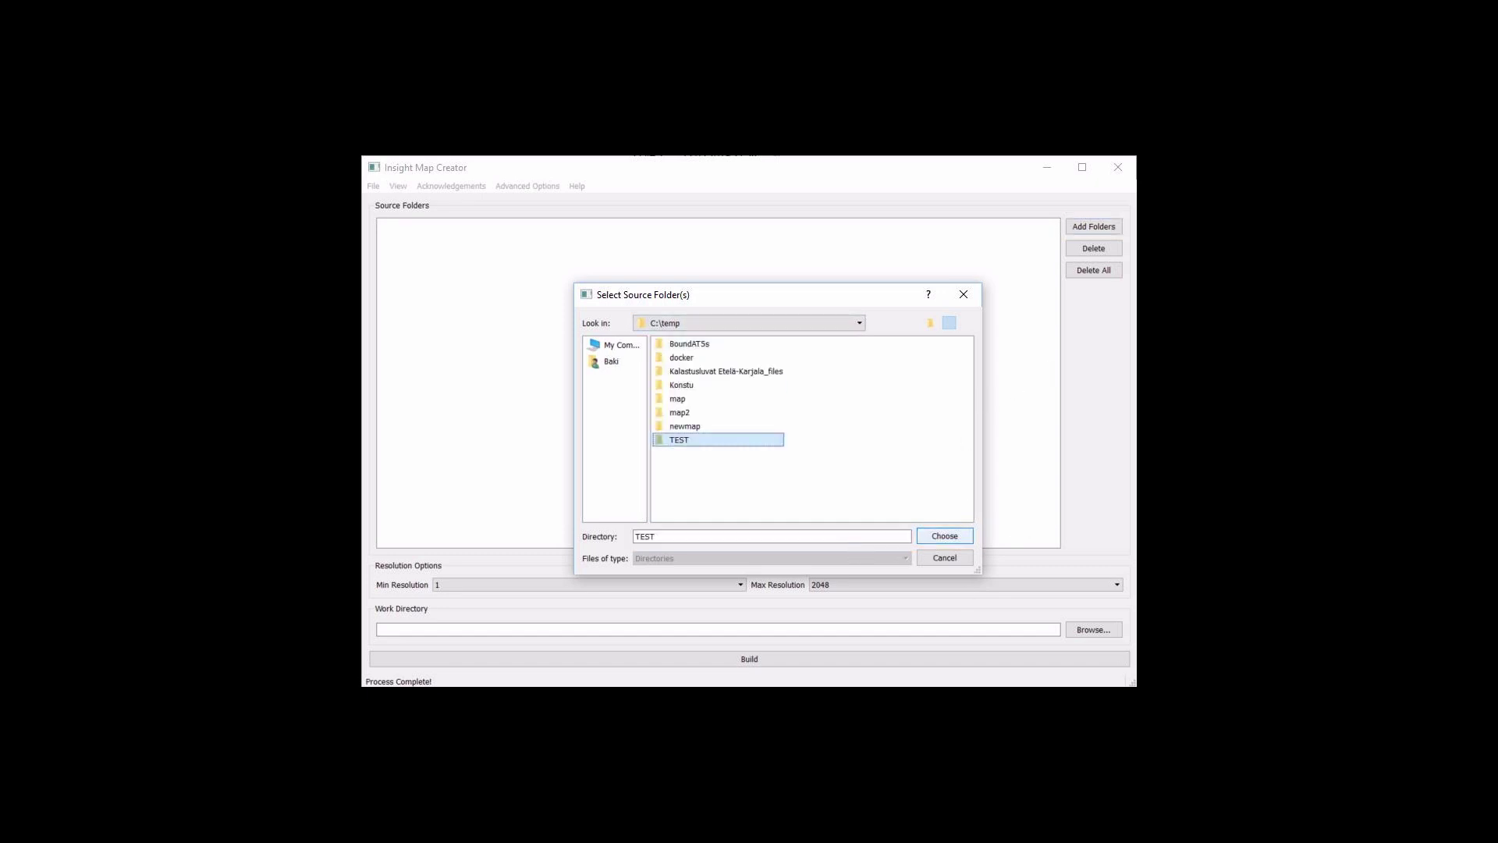
{"action": "key", "text": "Return"}
Set the work directory to the TEST folder in C:\temp
{"action": "left_click", "coordinate": [767, 631]}
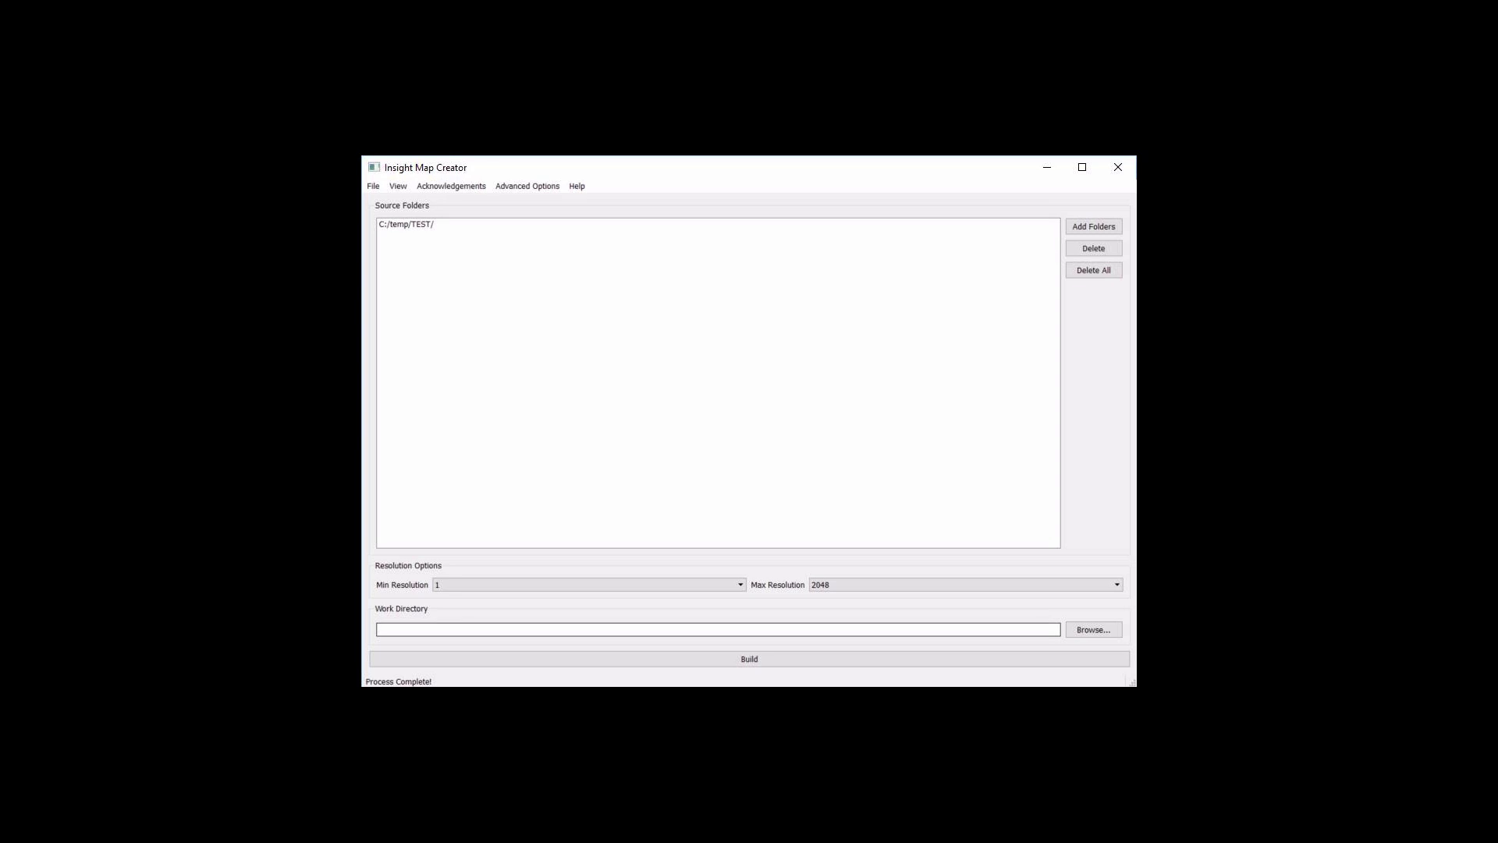
{"action": "left_click", "coordinate": [1093, 629]}
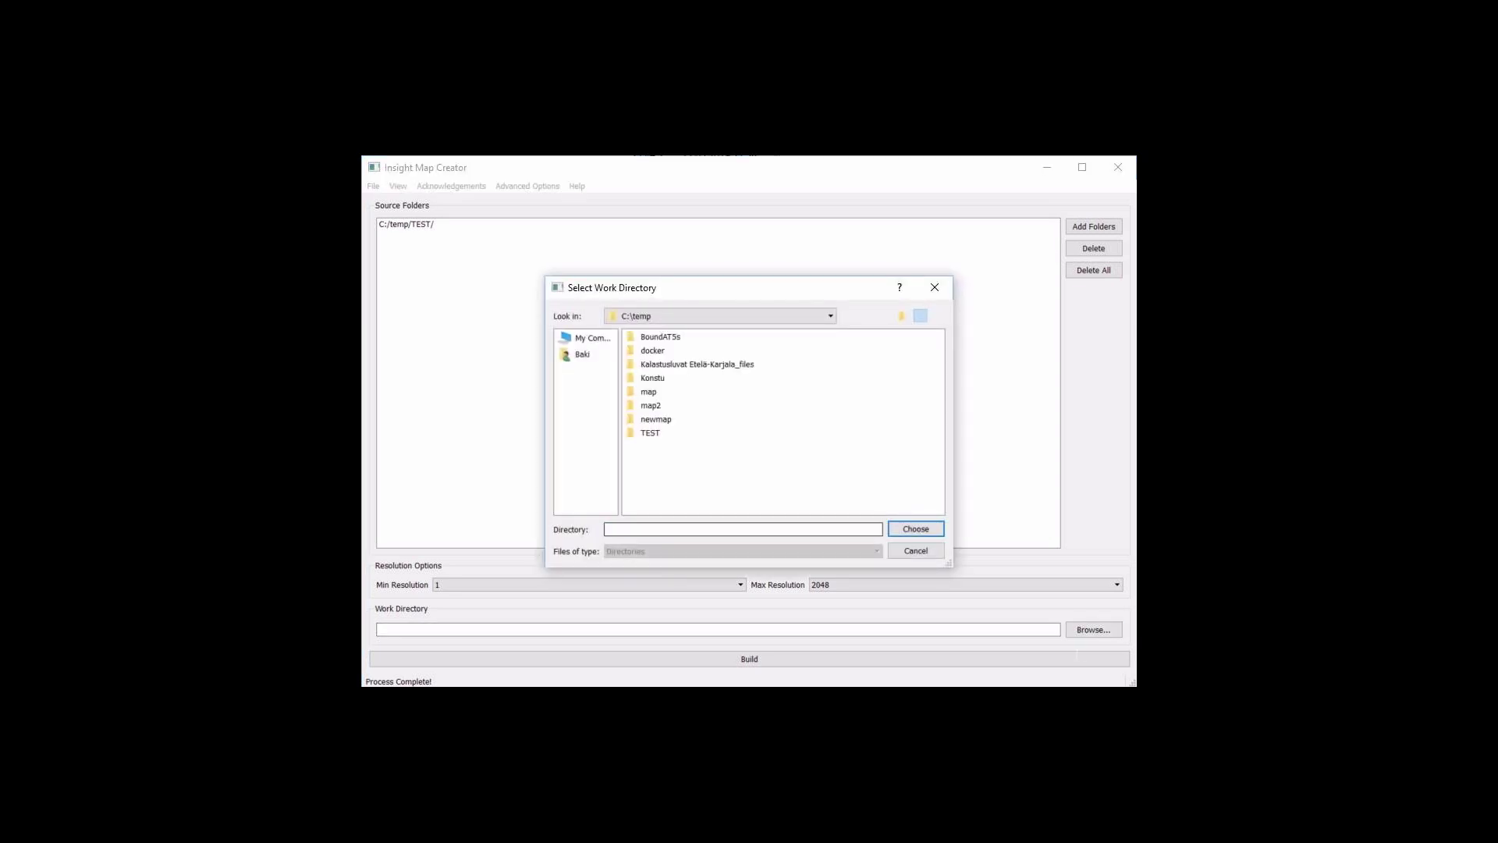
{"action": "type", "text": "TEST"}
{"action": "key", "text": "Return"}
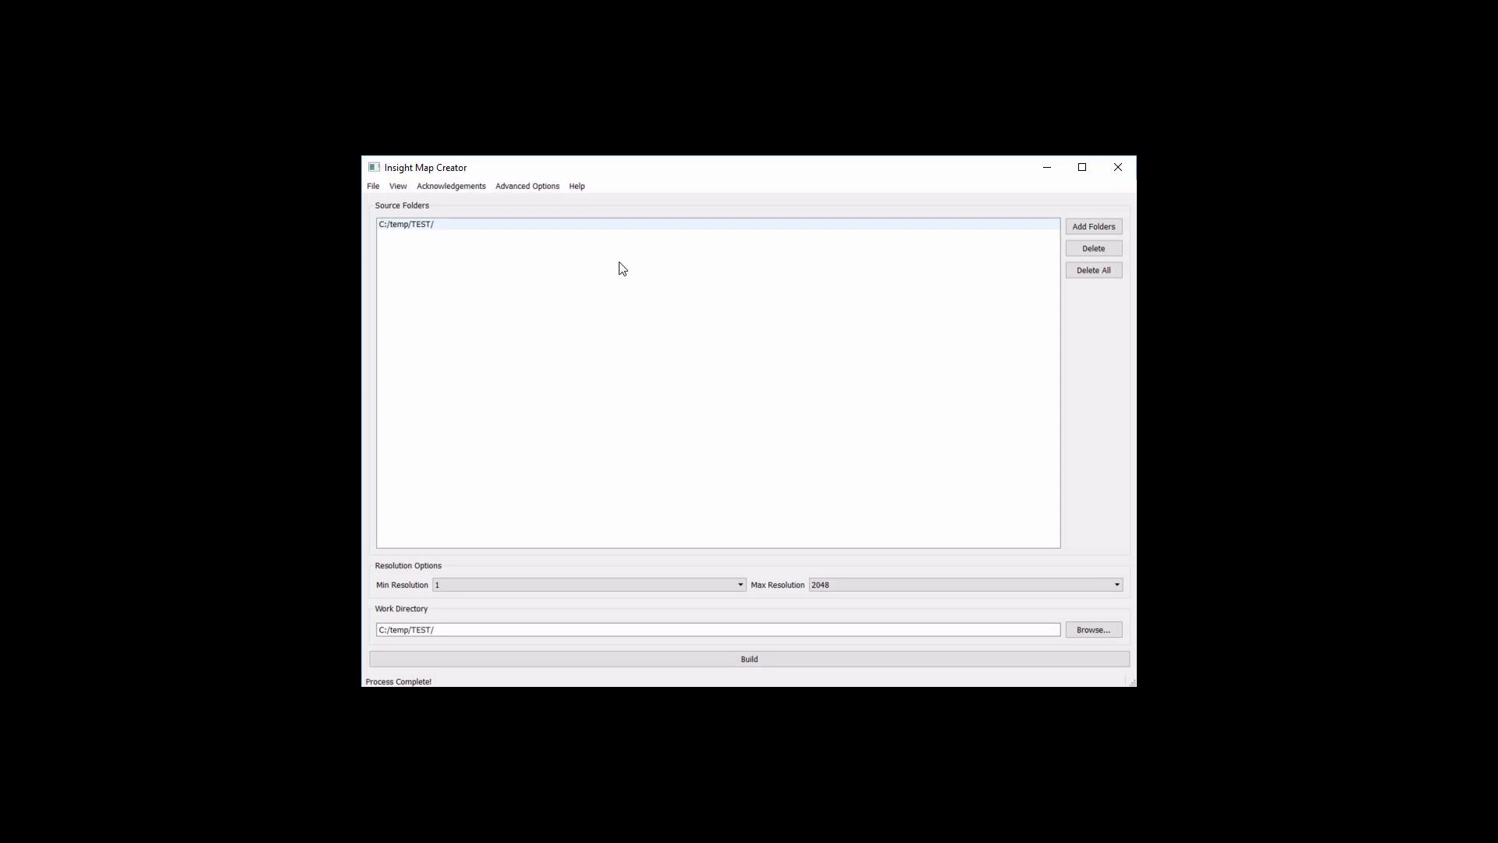
Set the imagery type in the raster options to Shaded Relief Imagery and build the map
{"action": "left_click", "coordinate": [527, 186]}
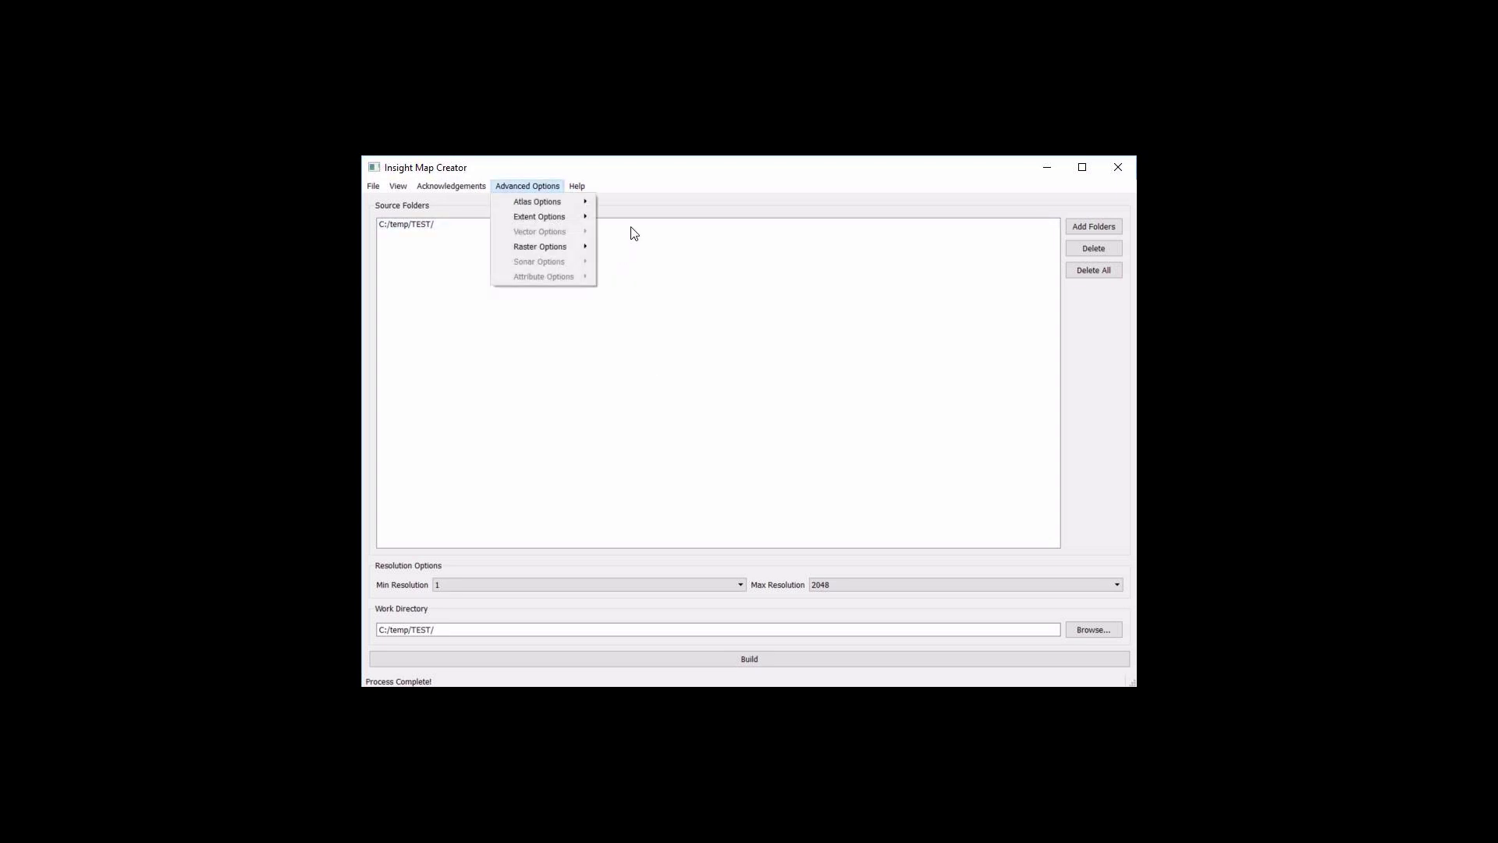
{"action": "key", "text": "Down"}
{"action": "key", "text": "Down"}
{"action": "key", "text": "Right"}
{"action": "key", "text": "Left"}
{"action": "key", "text": "Down"}
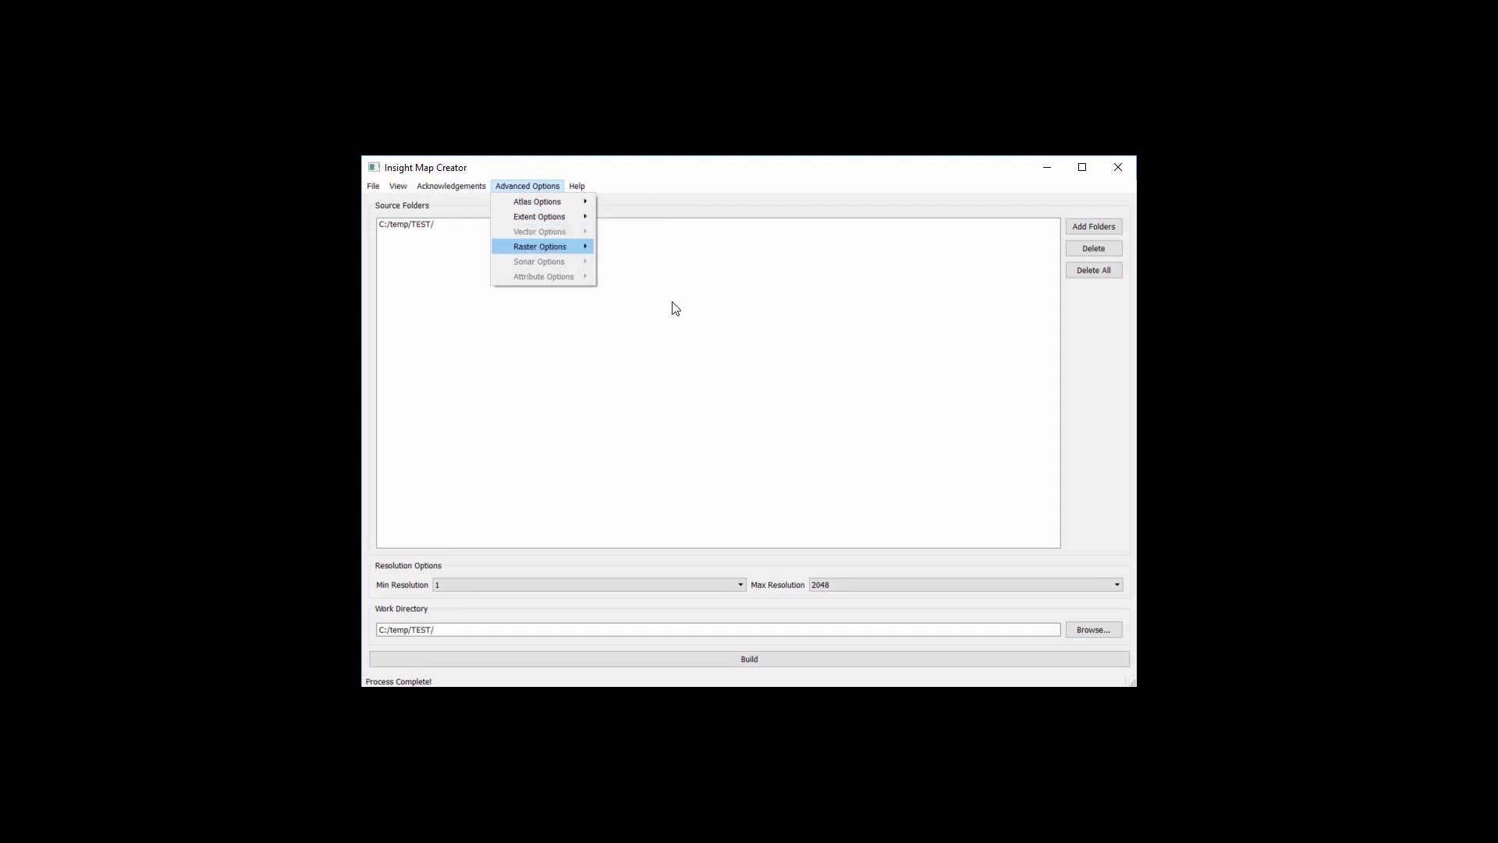
{"action": "key", "text": "Right"}
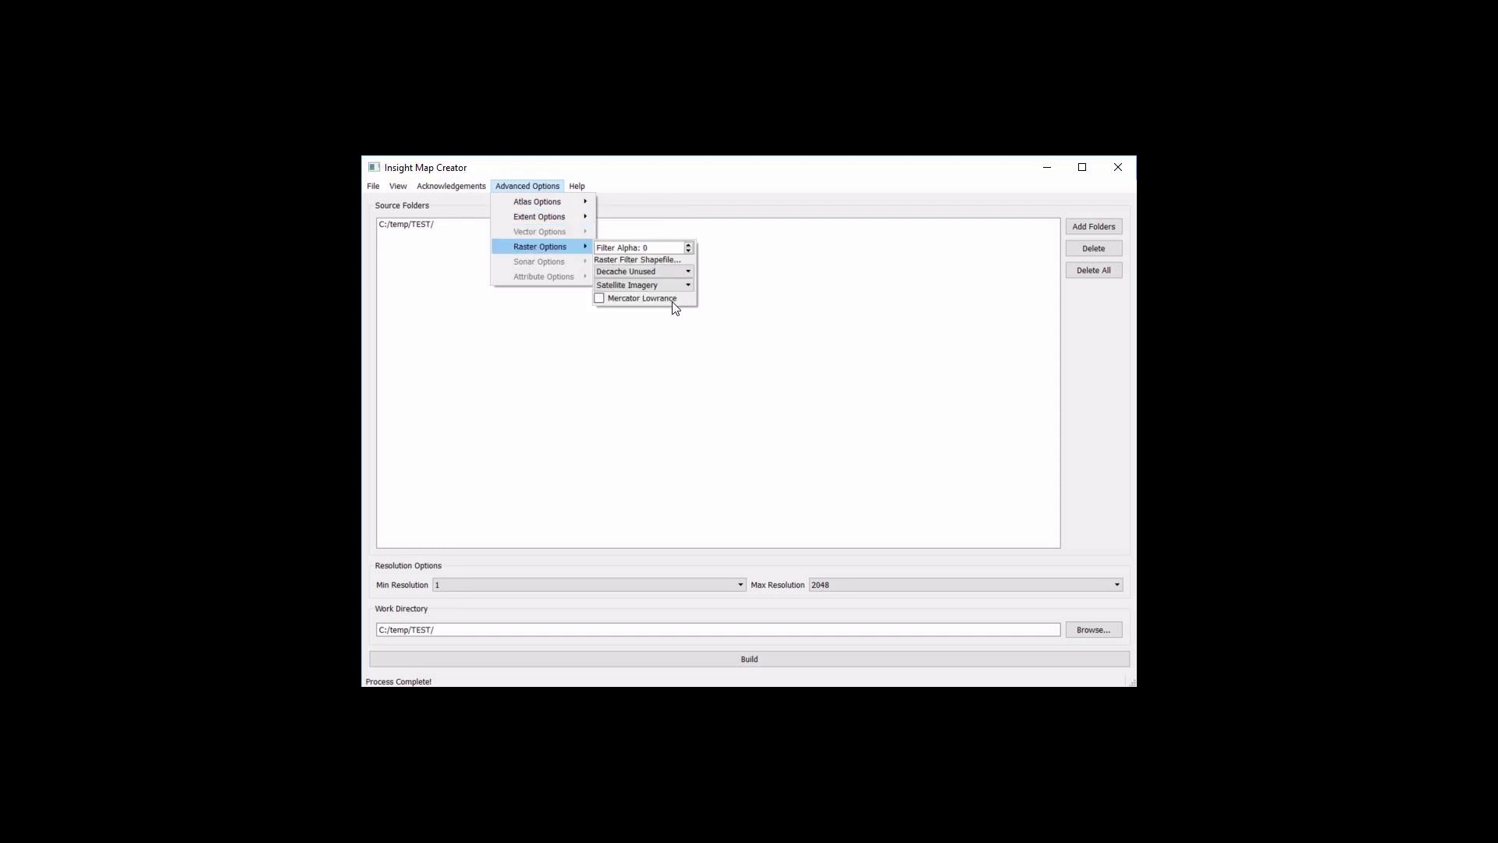
{"action": "key", "text": "Down"}
{"action": "key", "text": "Down"}
{"action": "key", "text": "alt+Down"}
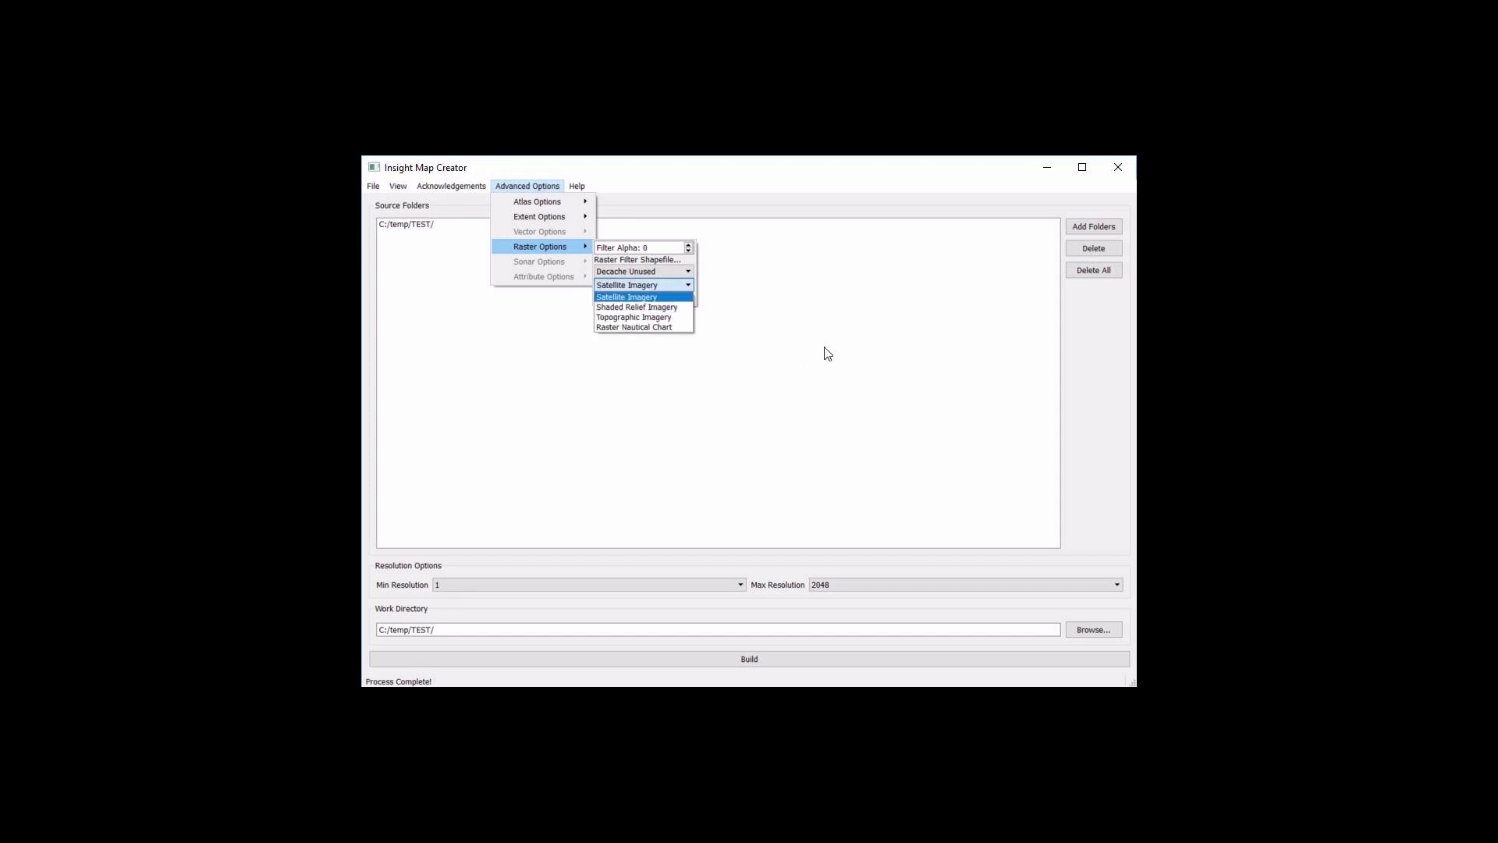
{"action": "key", "text": "Down"}
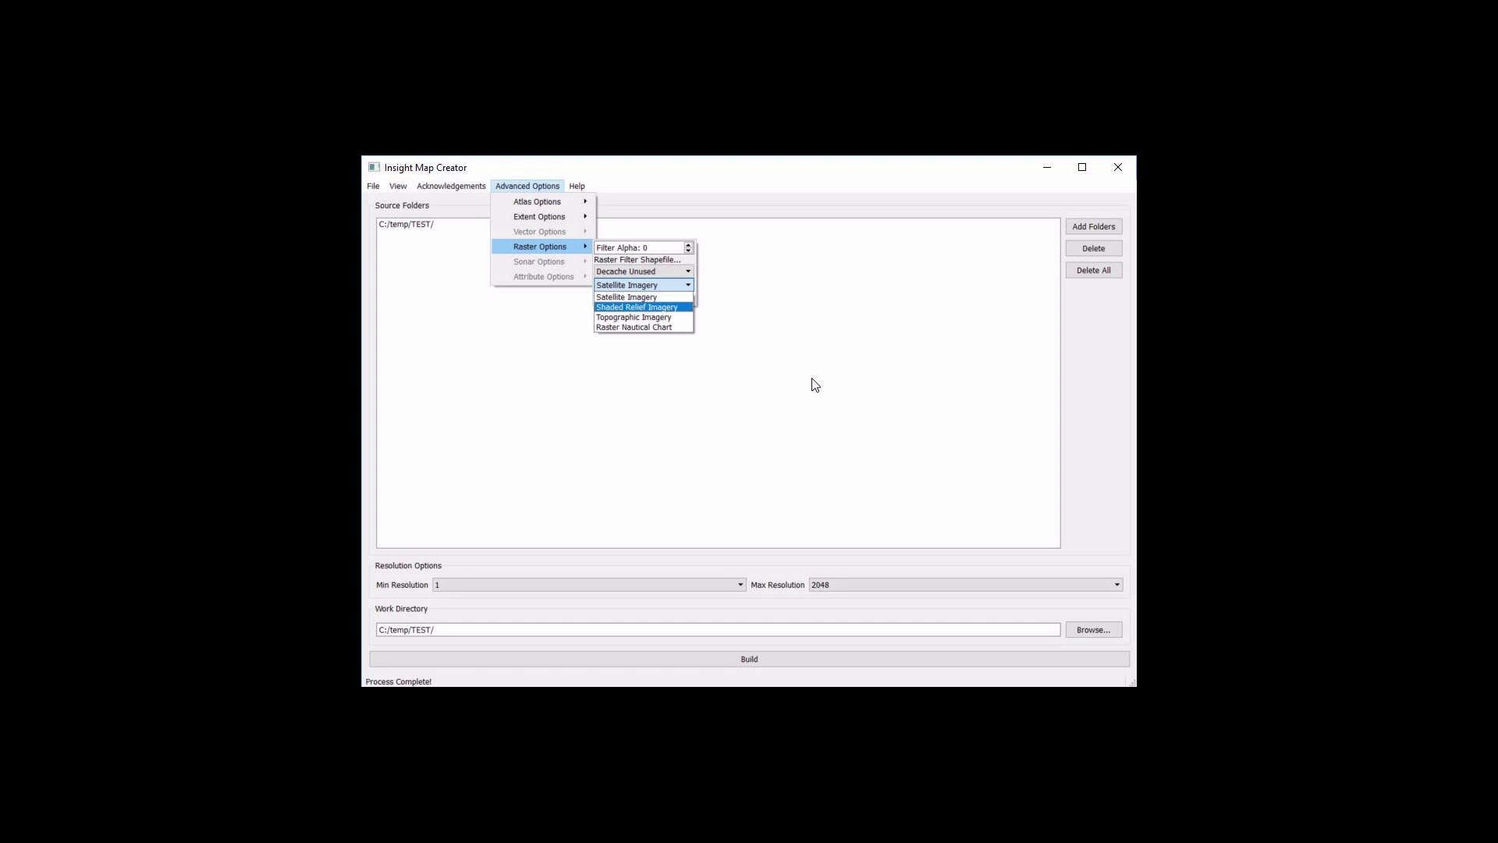
{"action": "key", "text": "Return"}
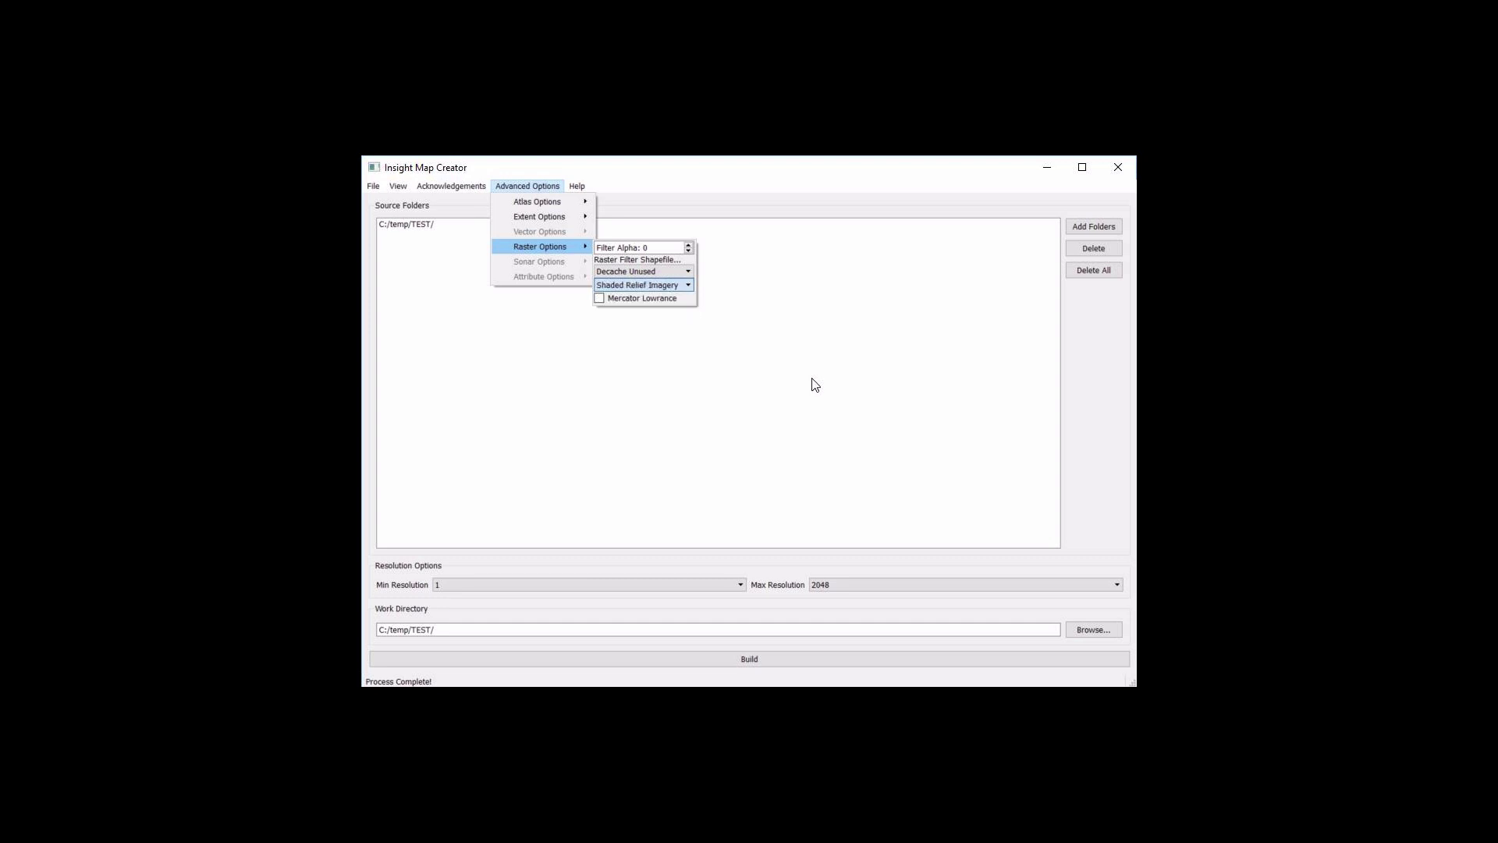
{"action": "left_click", "coordinate": [996, 420]}
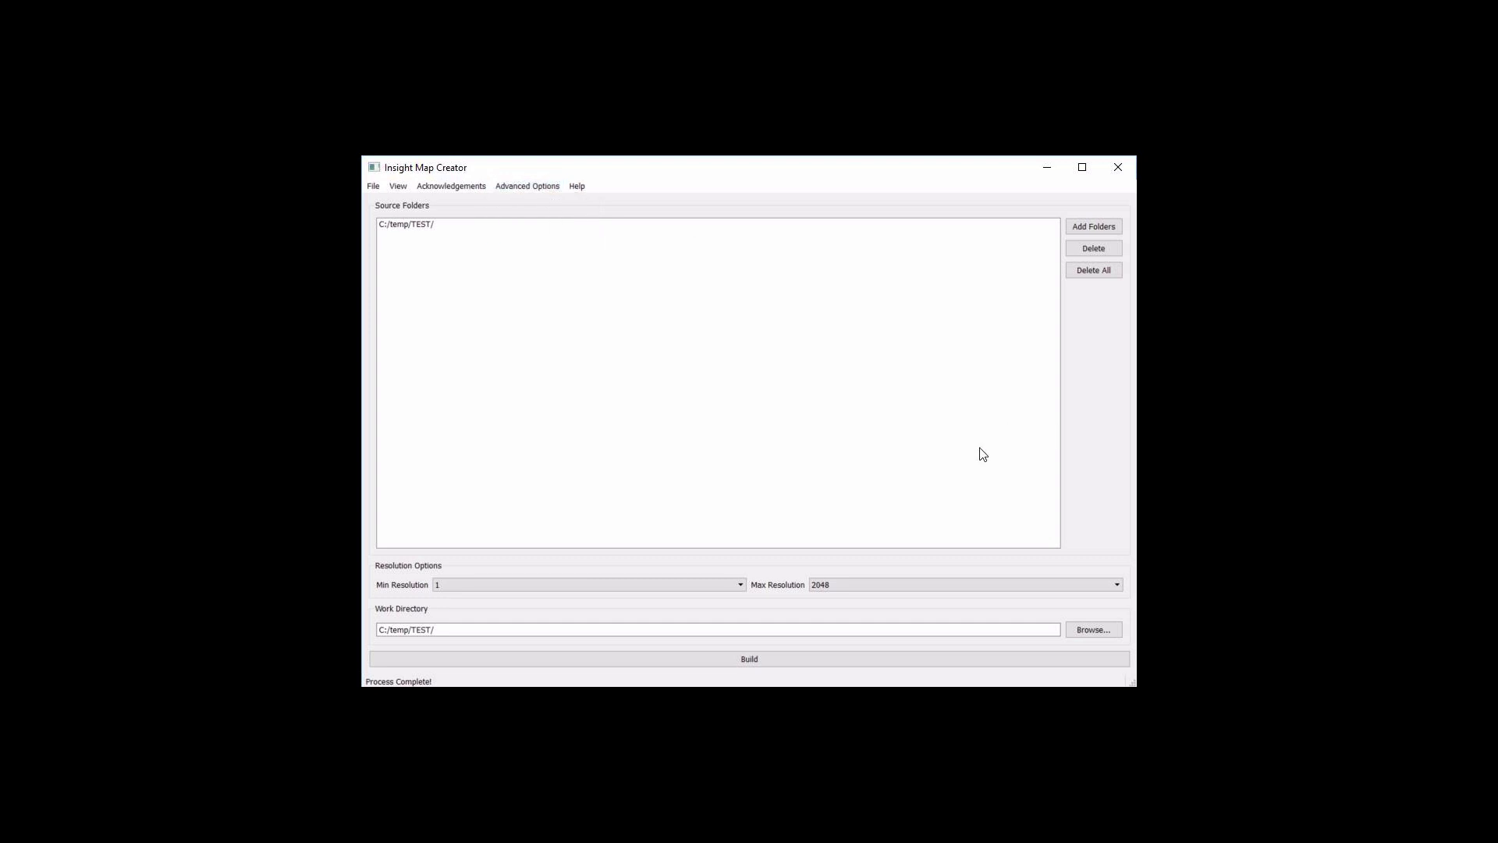
{"action": "left_click", "coordinate": [749, 658]}
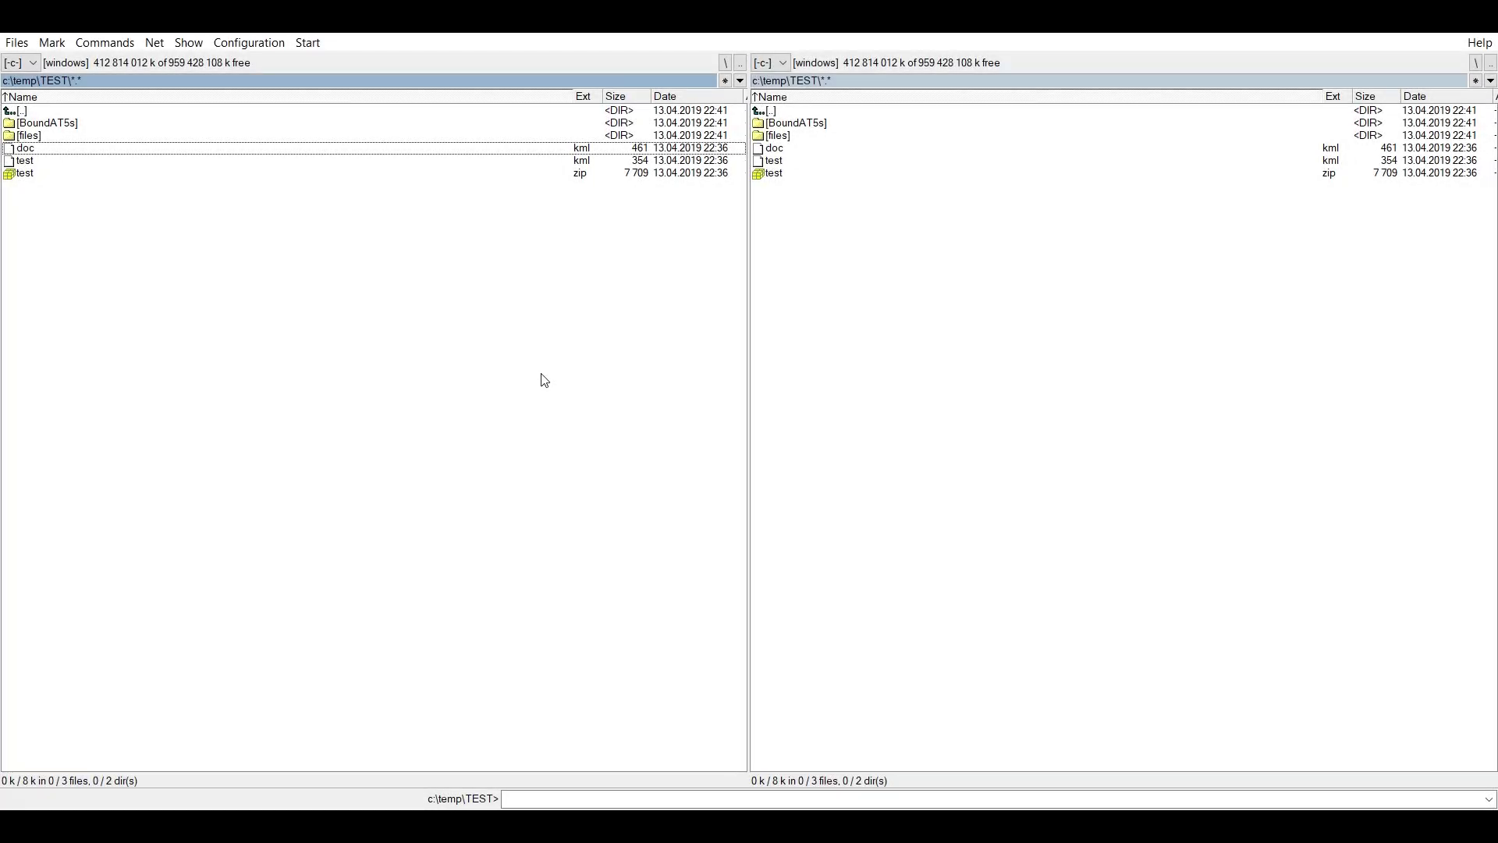
In the file manager, examine the source and build output files in c:\temp\TEST and highlight the BoundAT5s folder
{"action": "left_click", "coordinate": [31, 159]}
{"action": "left_click", "coordinate": [32, 147]}
{"action": "left_click", "coordinate": [34, 135]}
{"action": "left_click", "coordinate": [30, 171]}
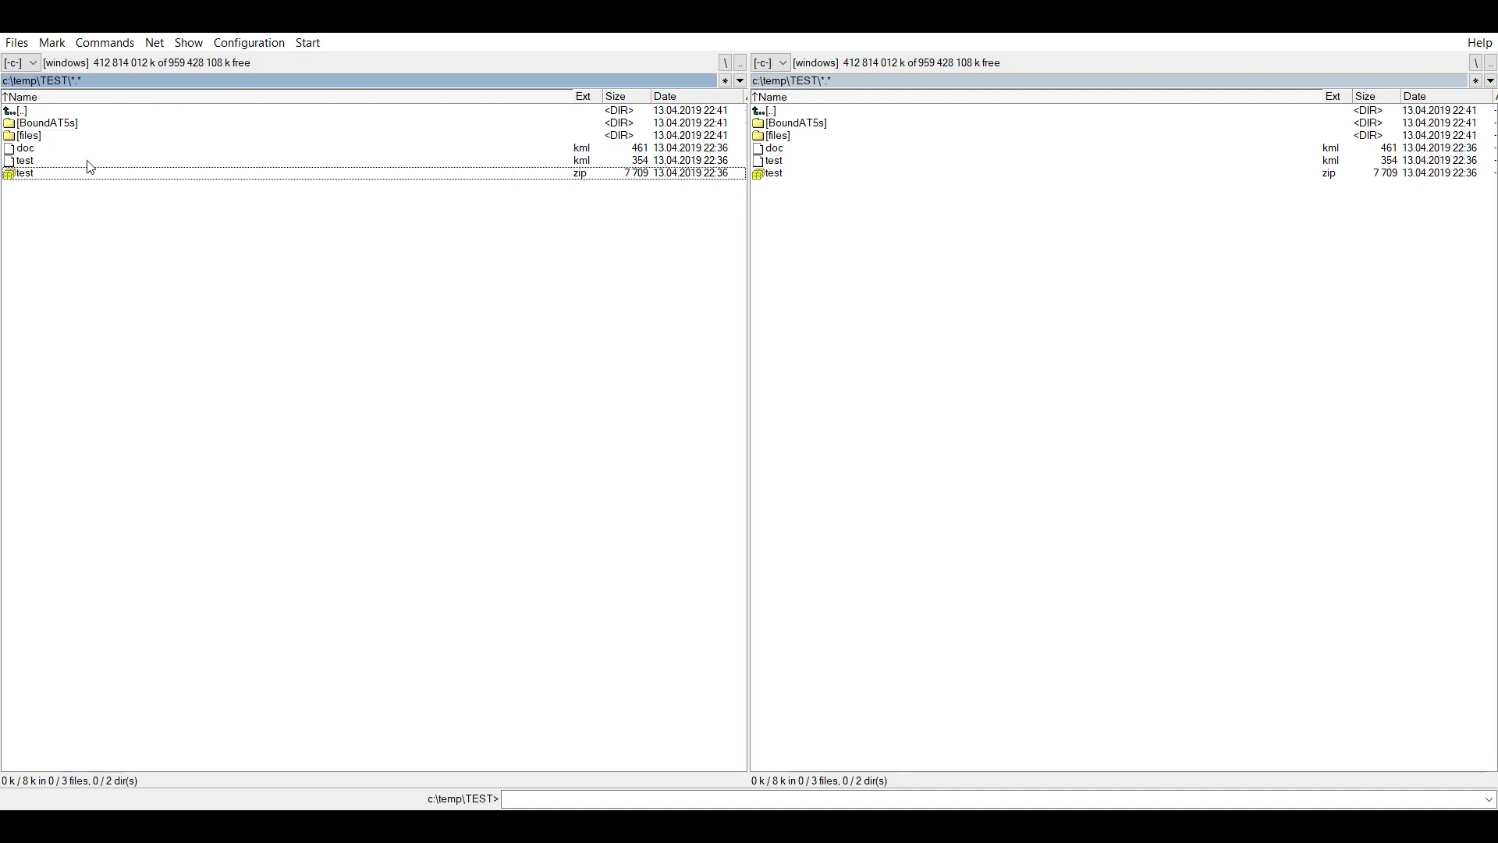
{"action": "key", "text": "Up"}
{"action": "key", "text": "Up"}
{"action": "key", "text": "Up"}
{"action": "key", "text": "Up"}
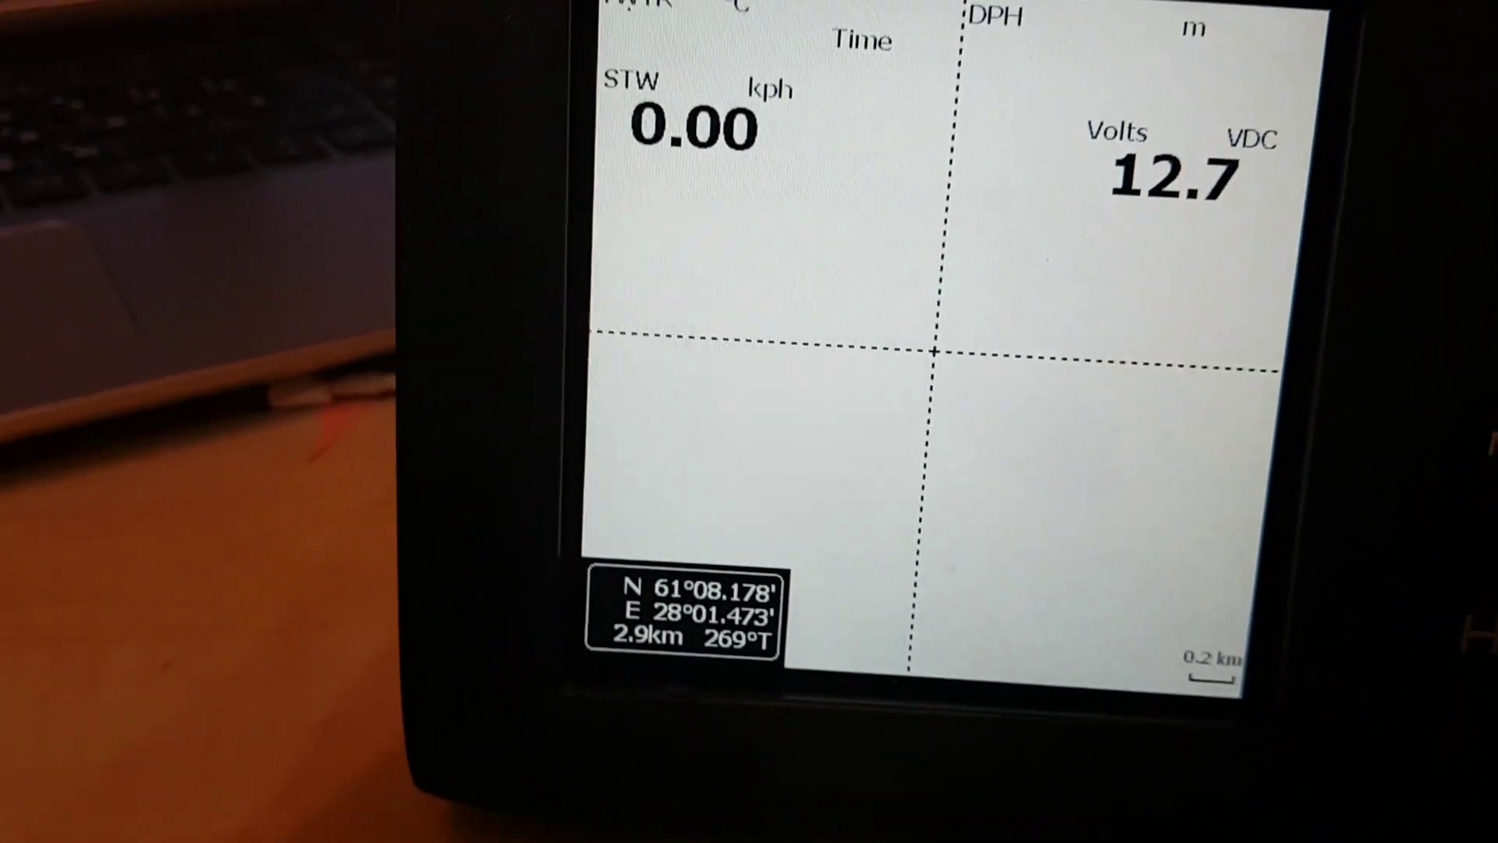
{"action": "key", "text": "Return"}
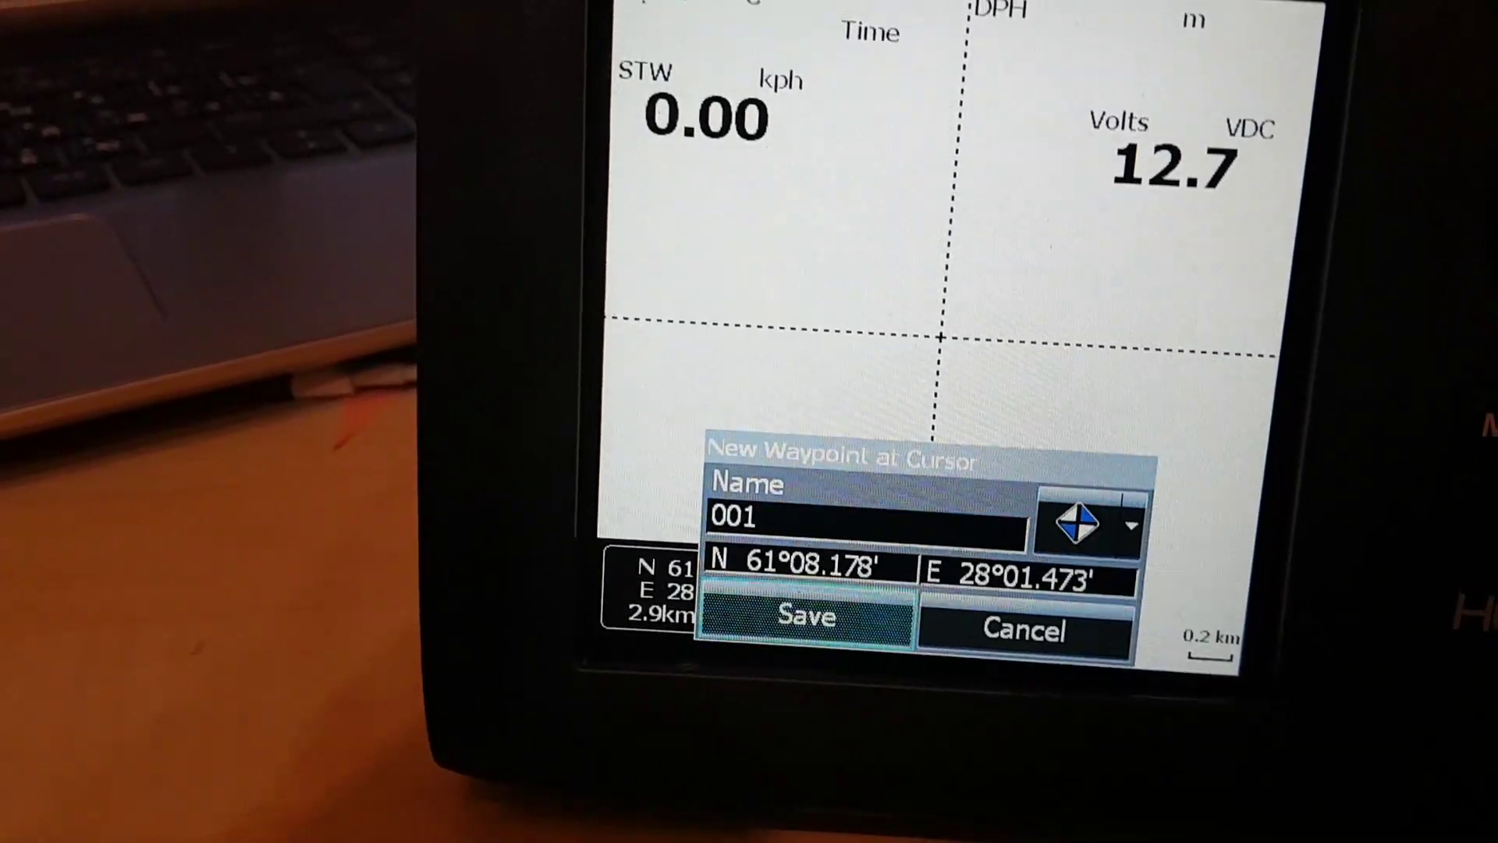
{"action": "key", "text": "Return"}
{"action": "key", "text": "Menu"}
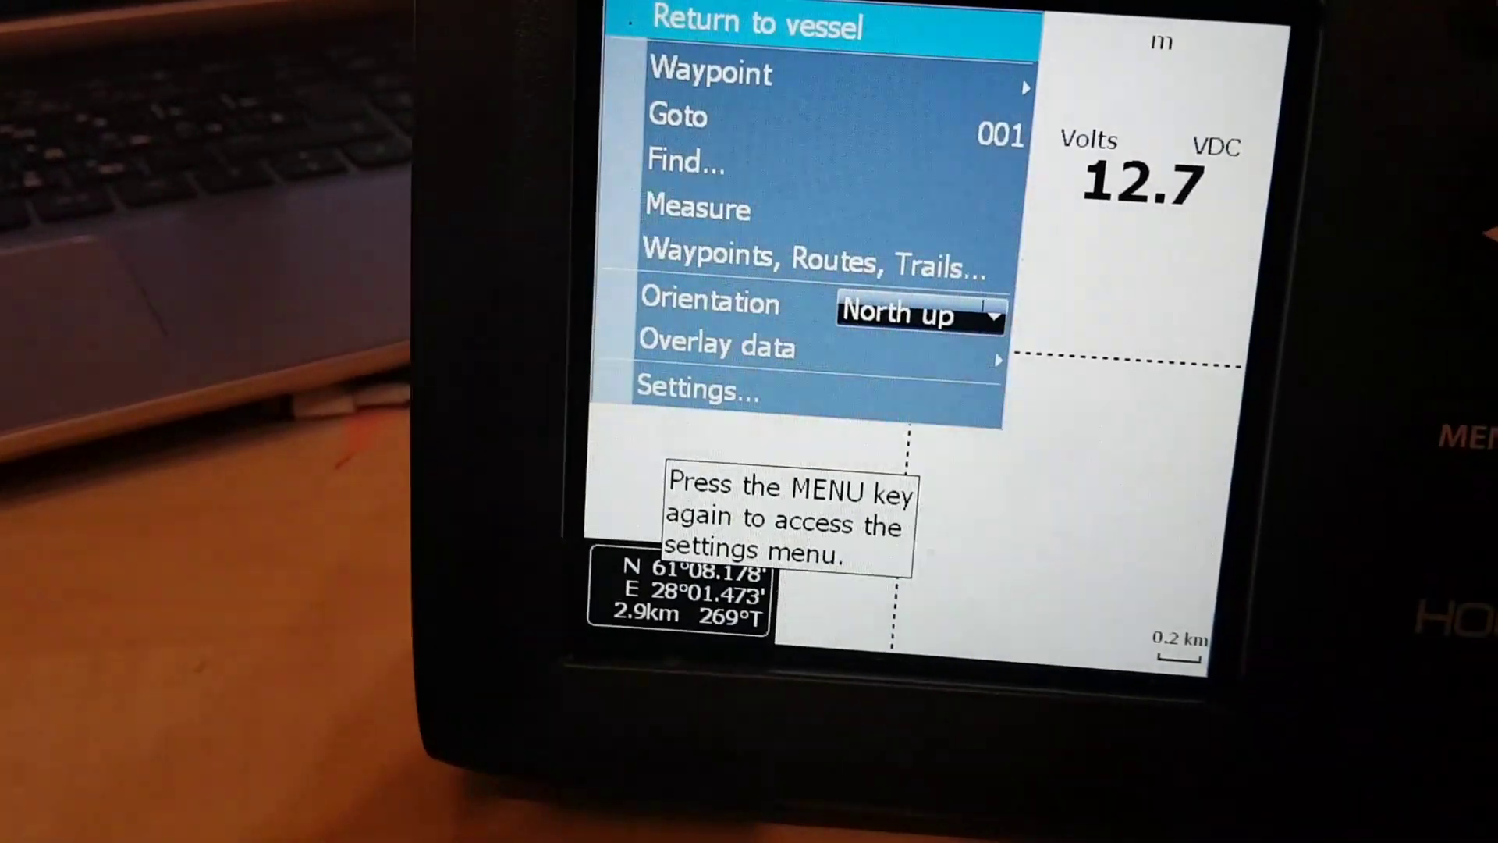
{"action": "key", "text": "Up"}
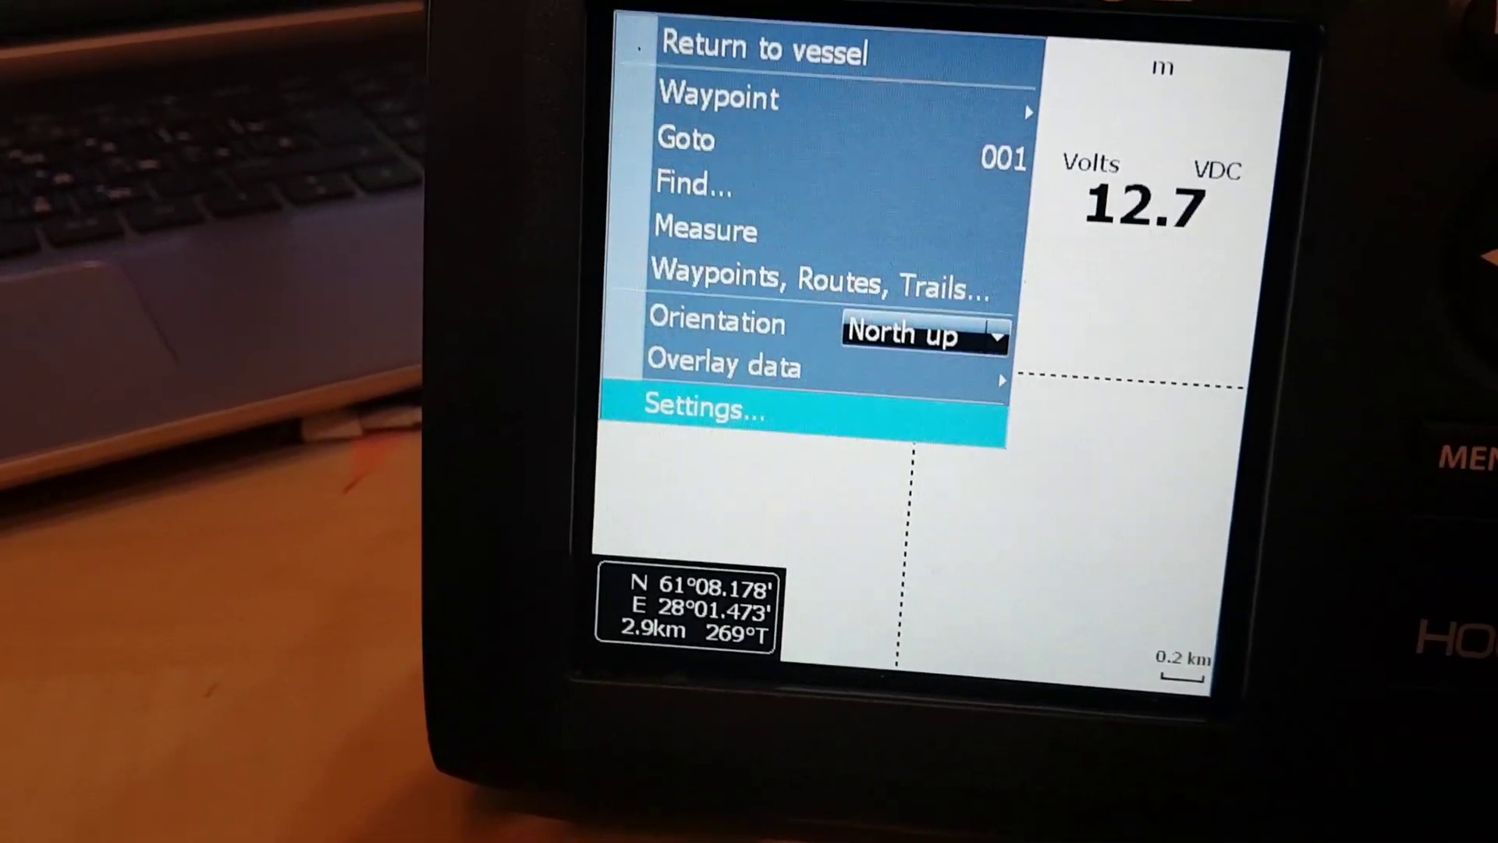
{"action": "key", "text": "Return"}
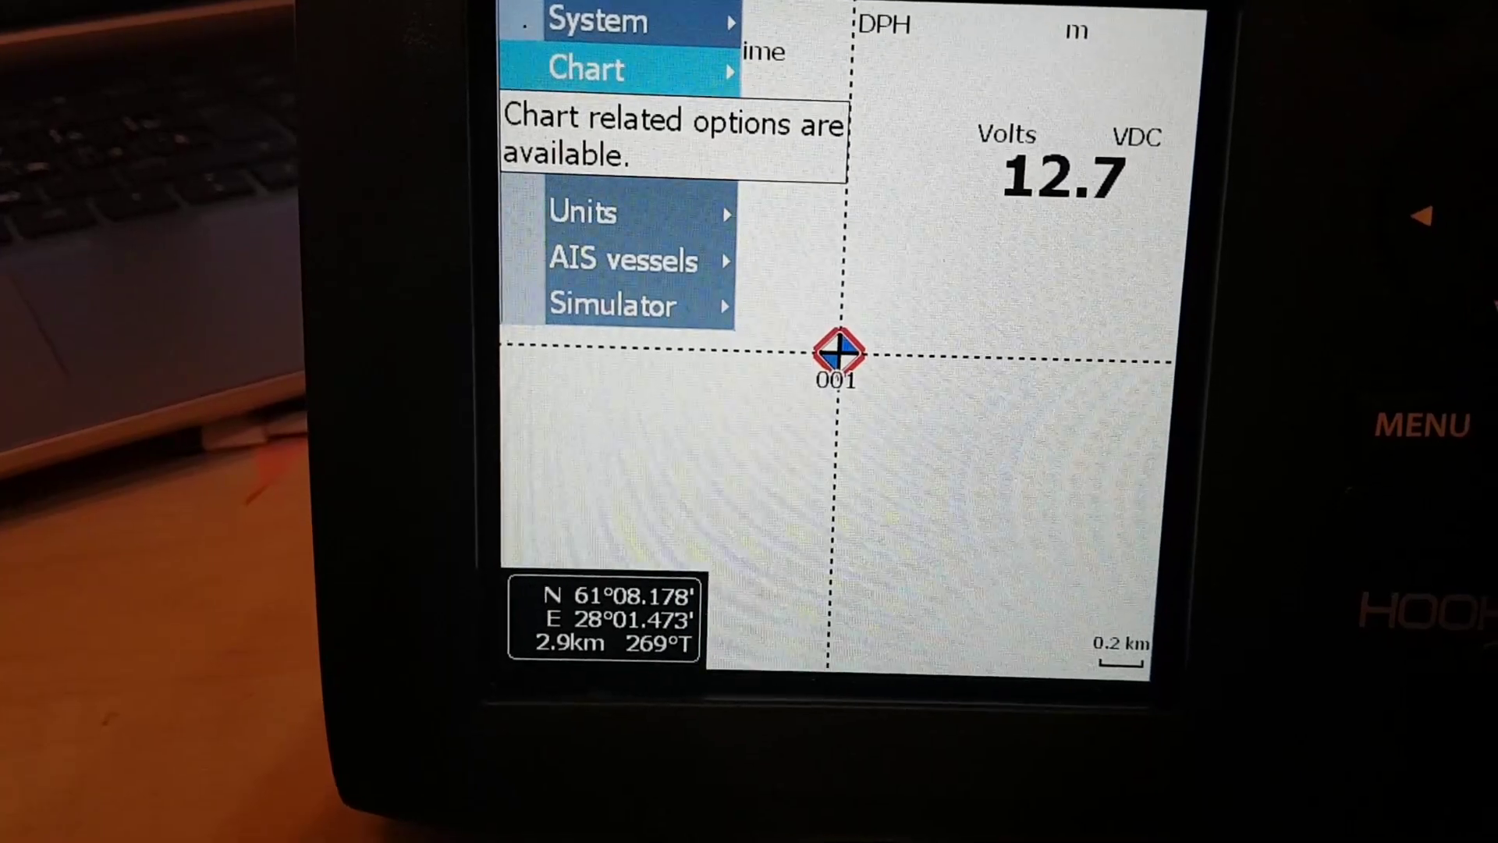
{"action": "key", "text": "Right"}
{"action": "key", "text": "Down"}
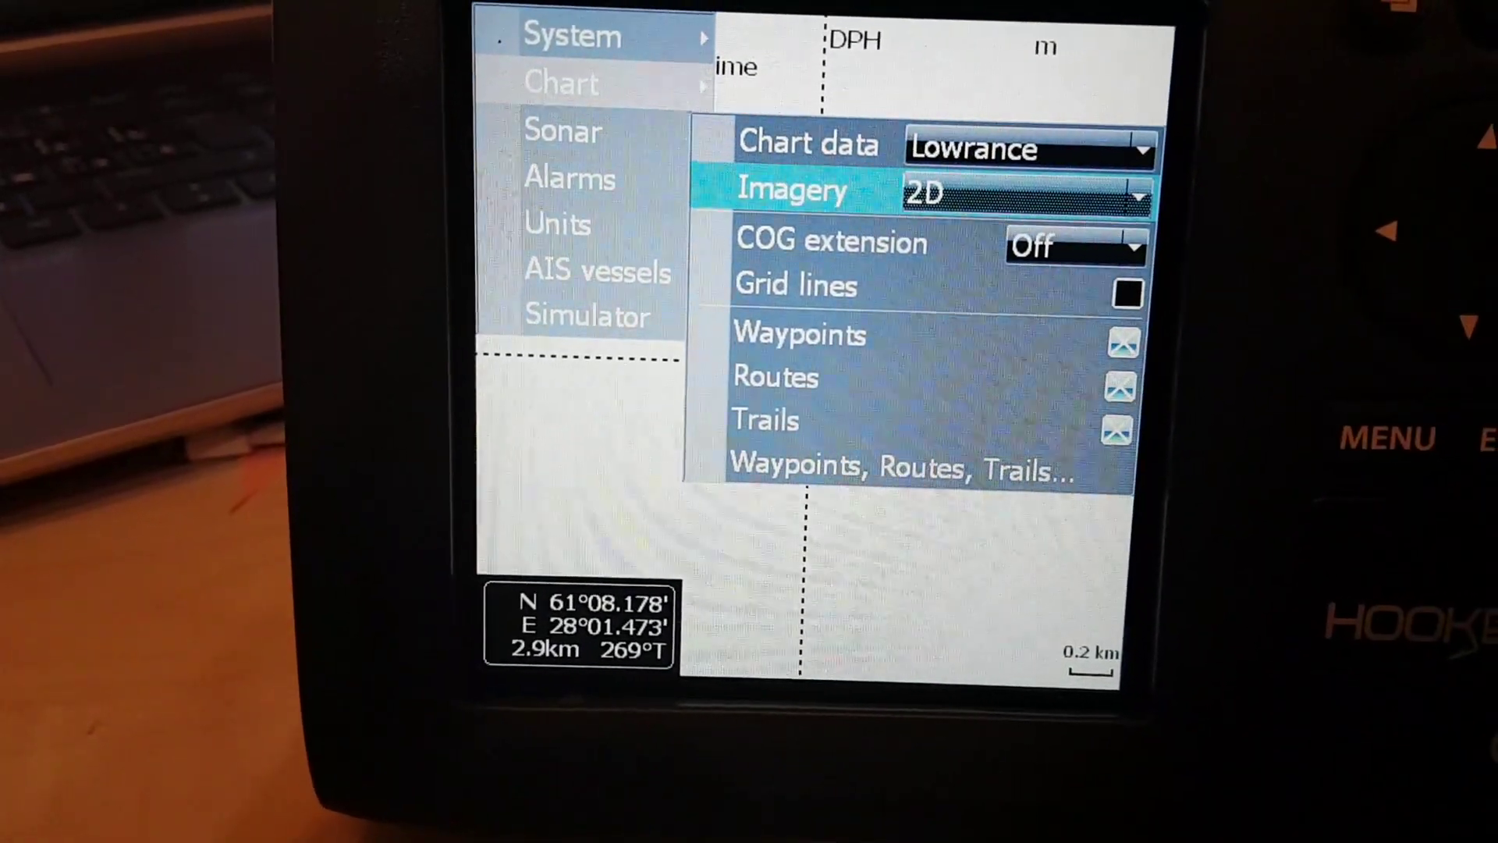
{"action": "key", "text": "Return"}
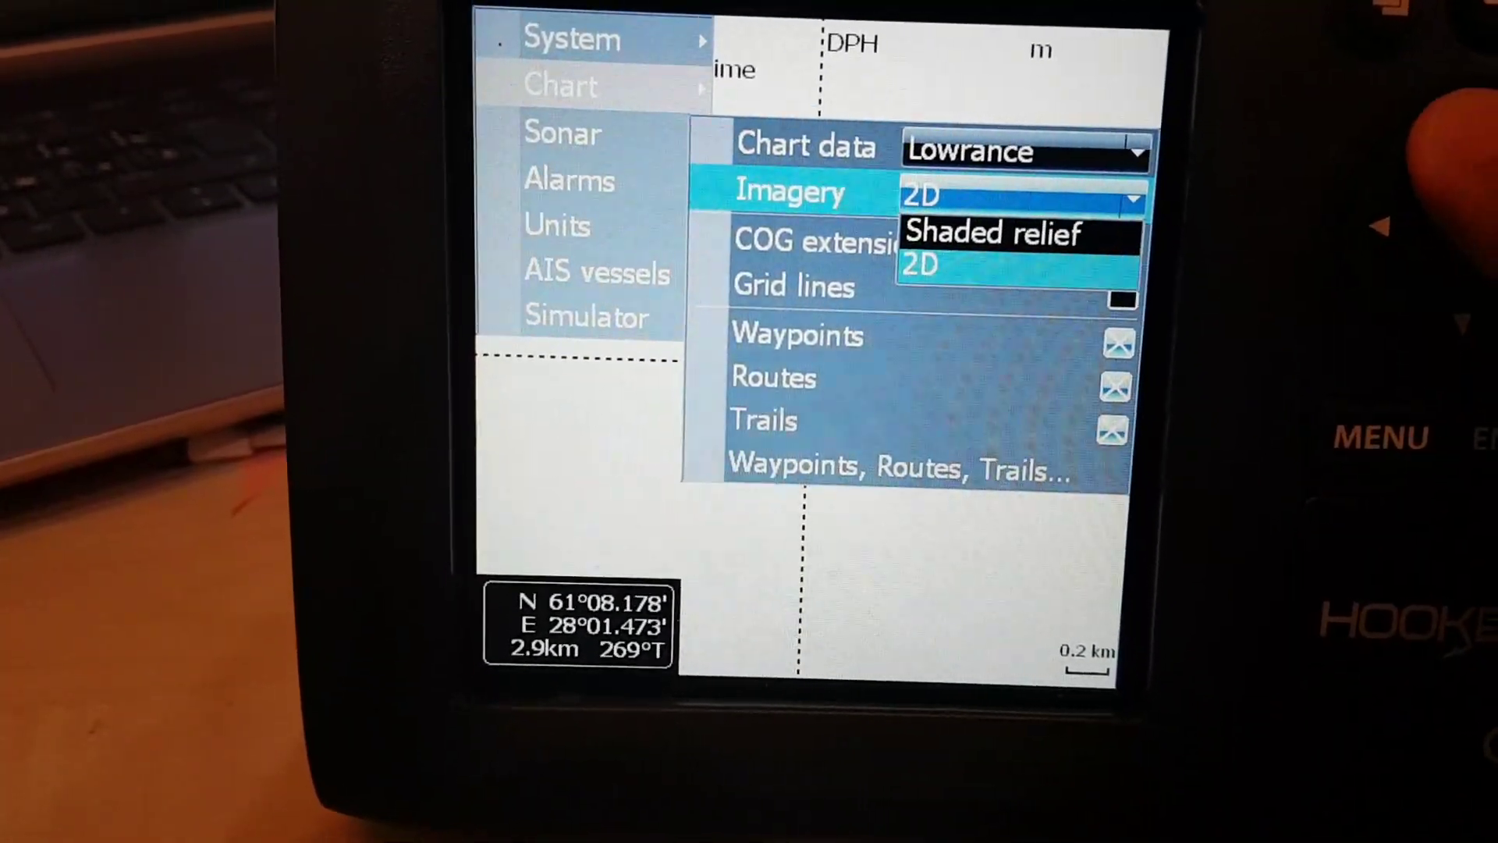
{"action": "key", "text": "Up"}
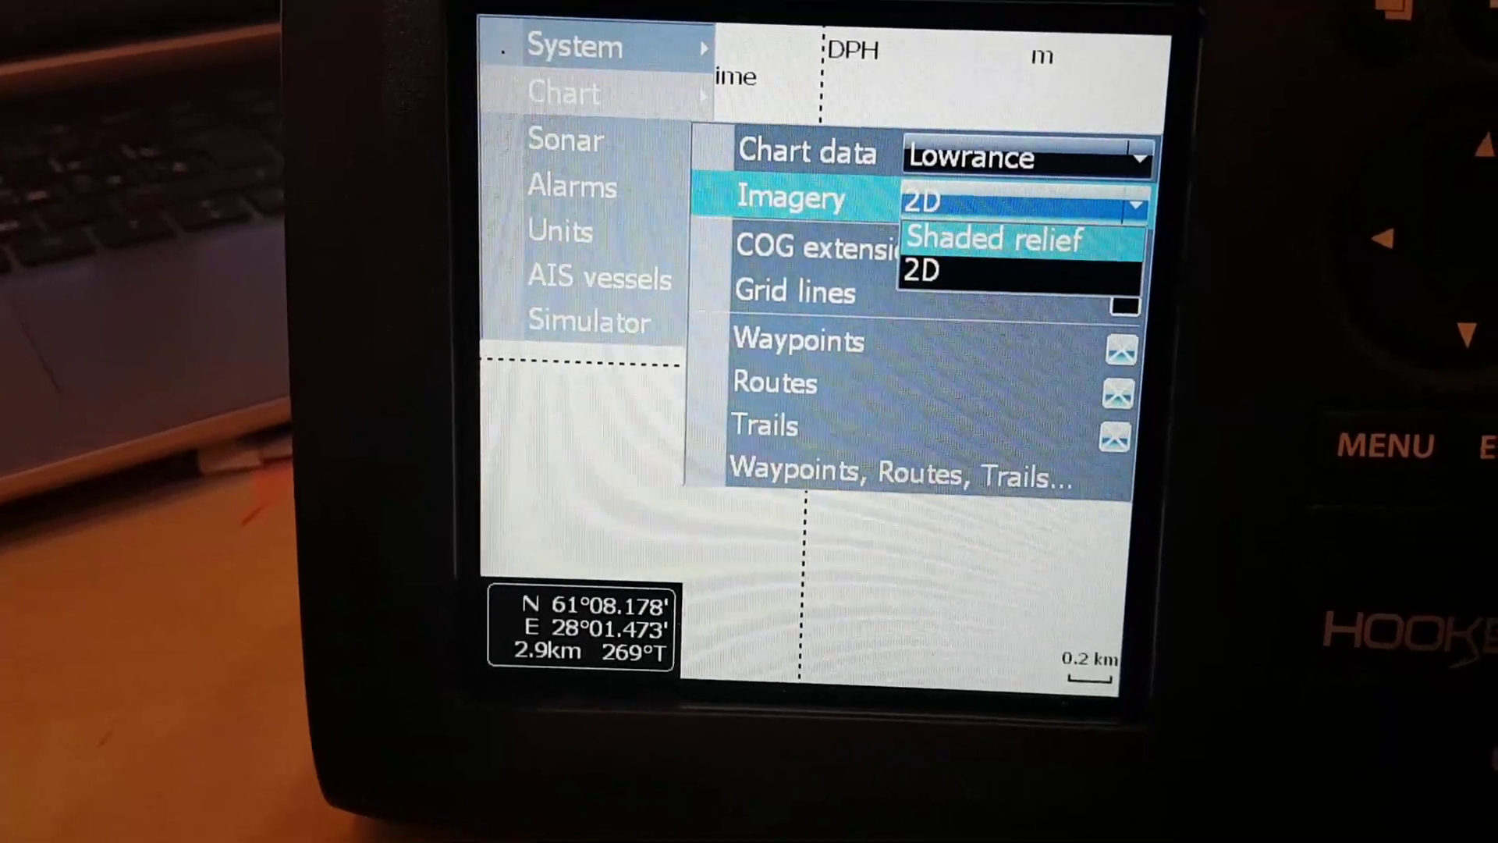
{"action": "key", "text": "Return"}
{"action": "key", "text": "m"}
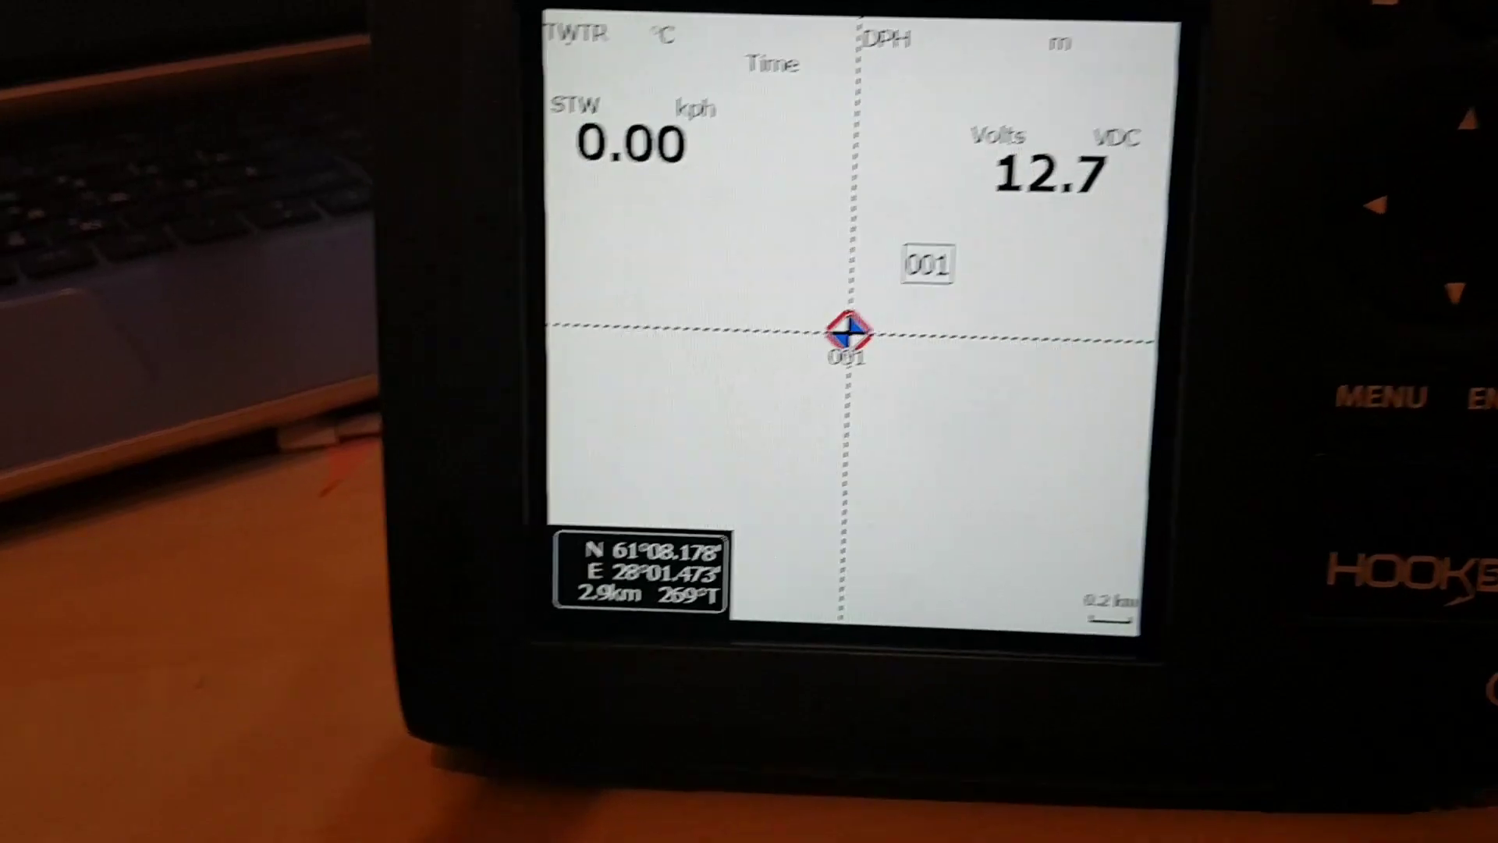
{"action": "key", "text": "minus"}
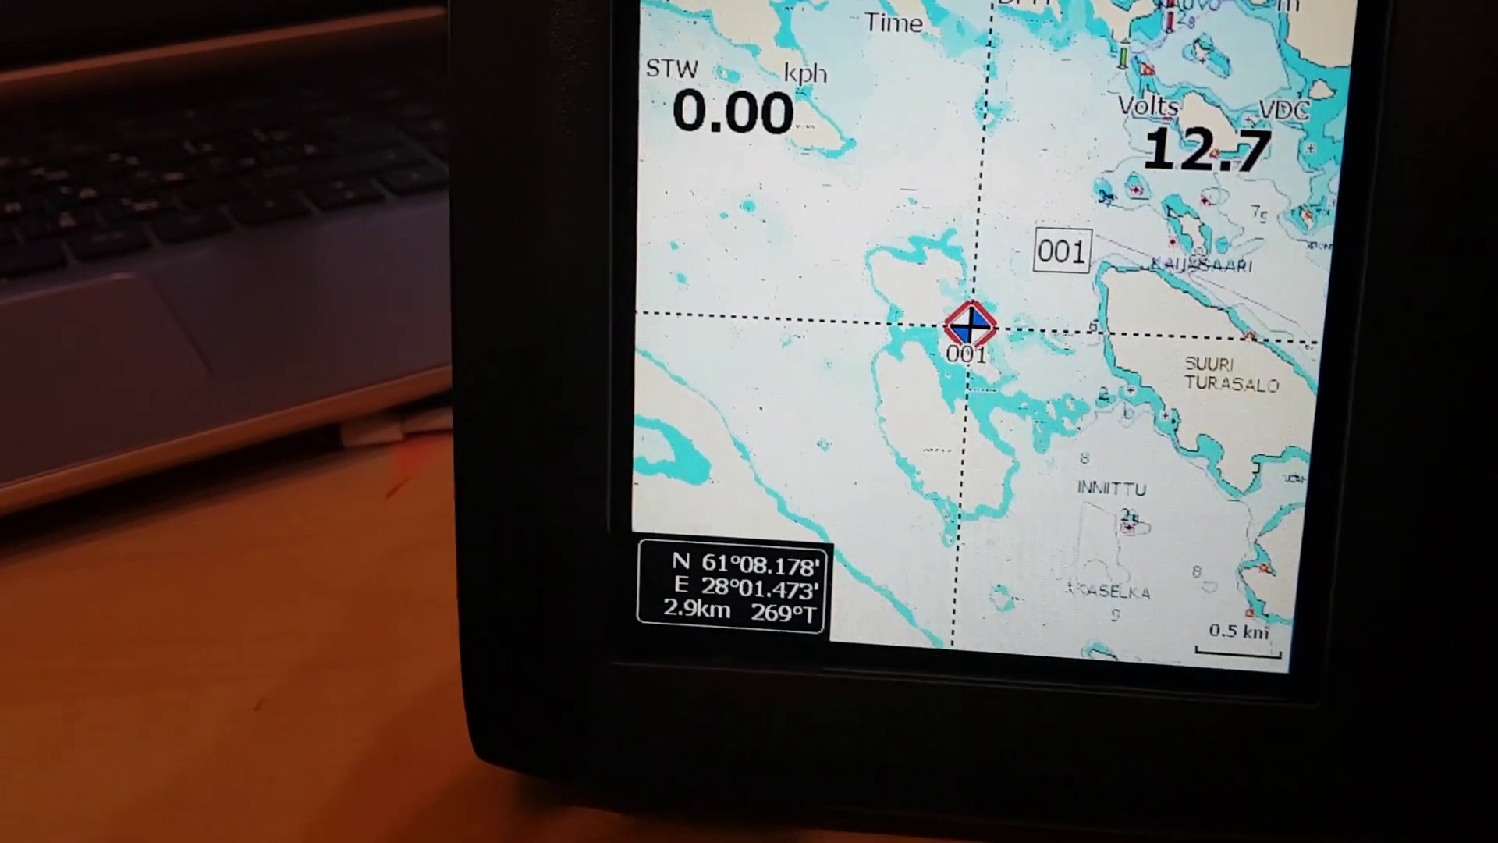
{"action": "key", "text": "Up"}
{"action": "key", "text": "Up"}
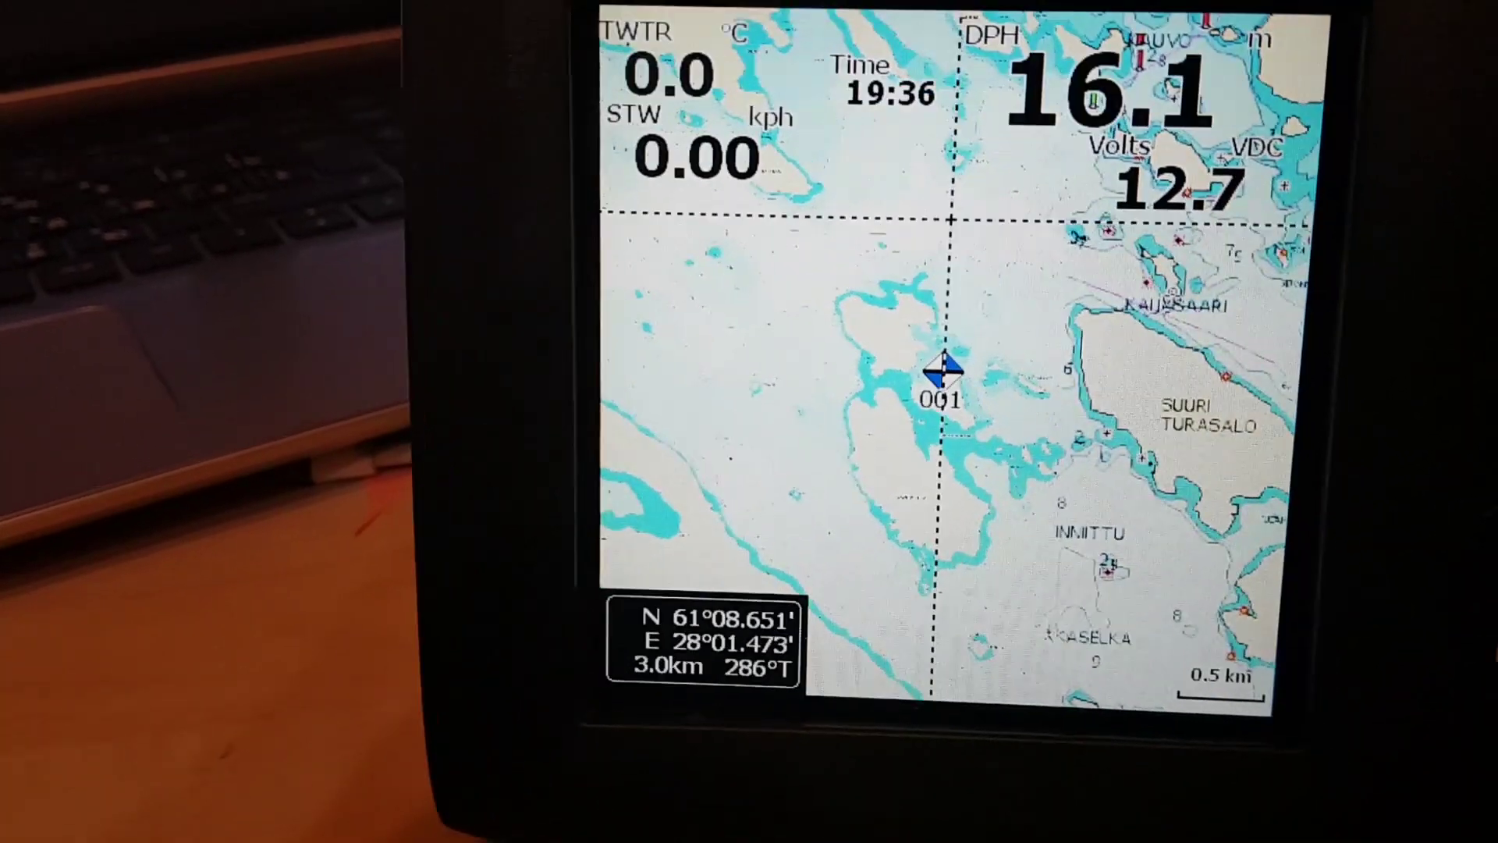